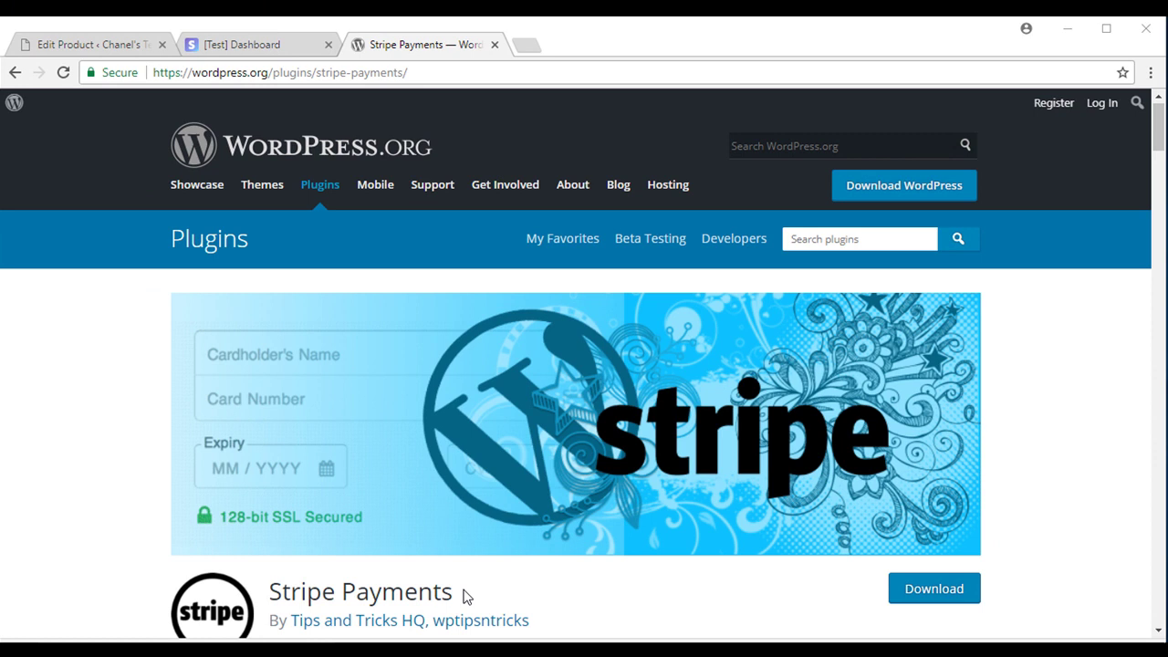
Open the Stripe Payments plugin settings in the WordPress admin
click(37, 49)
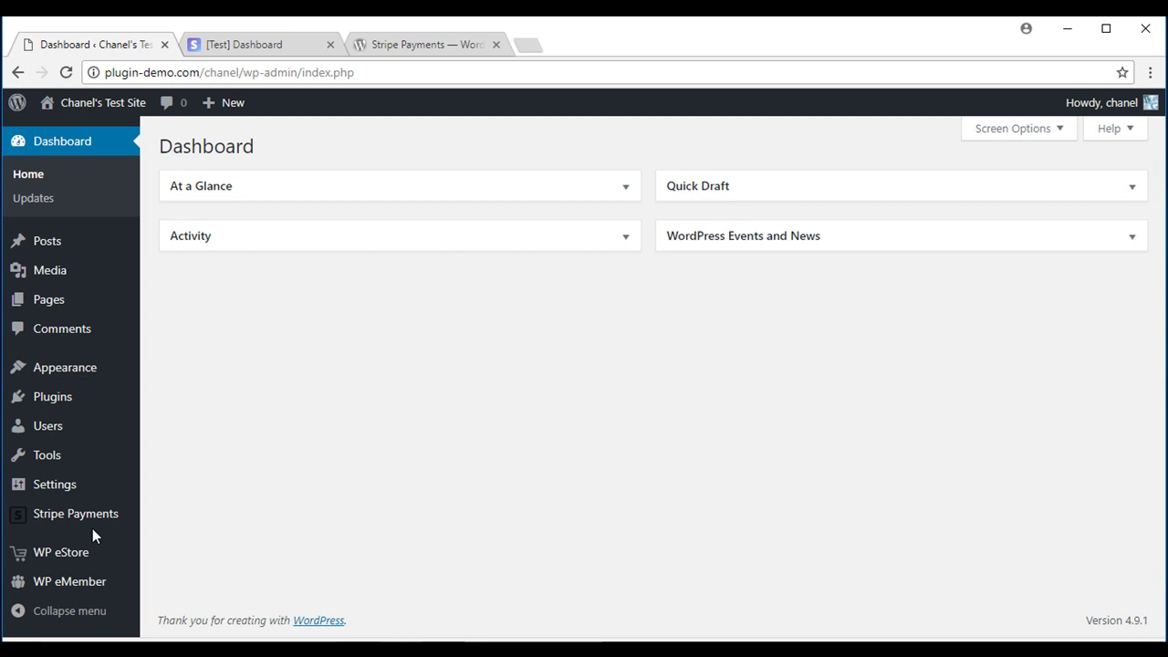
mouse_move(128, 529)
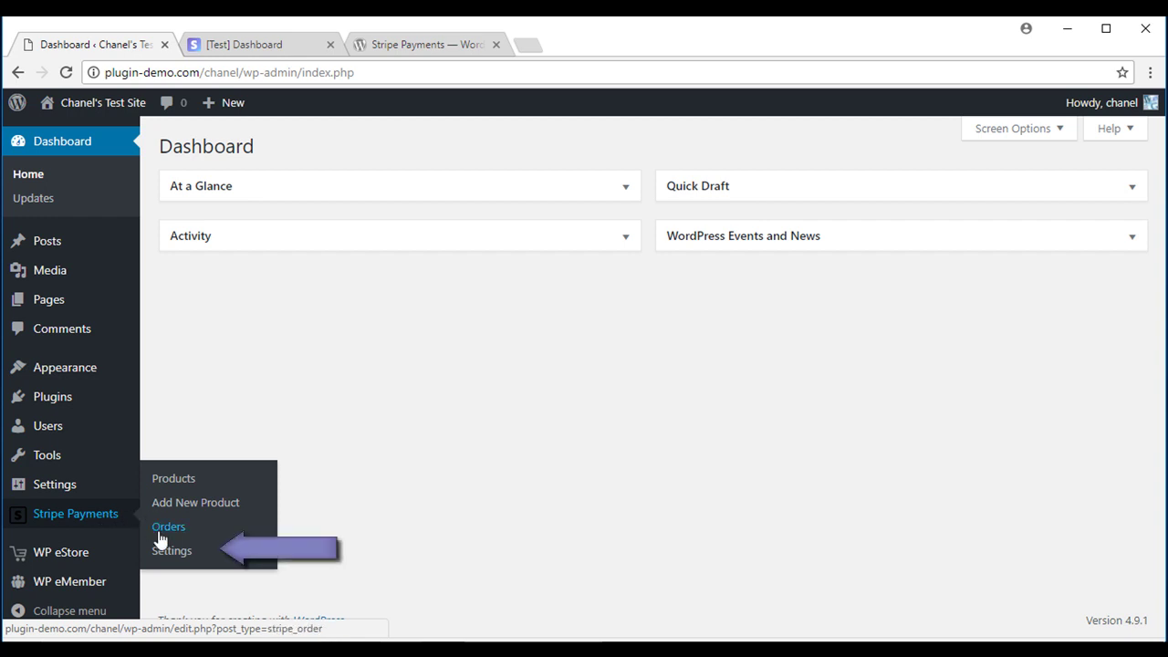
click(170, 553)
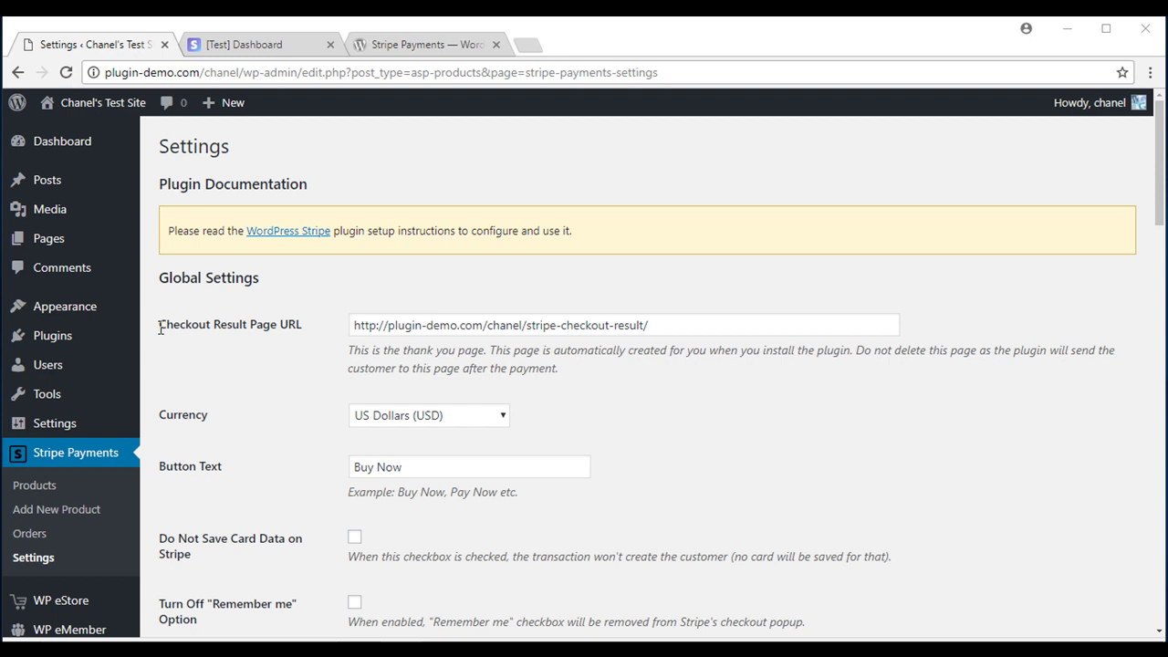
Review the checkout result page URL, global settings and Credentials section, and locate the matching API keys in the Stripe dashboard
drag(160, 329, 654, 321)
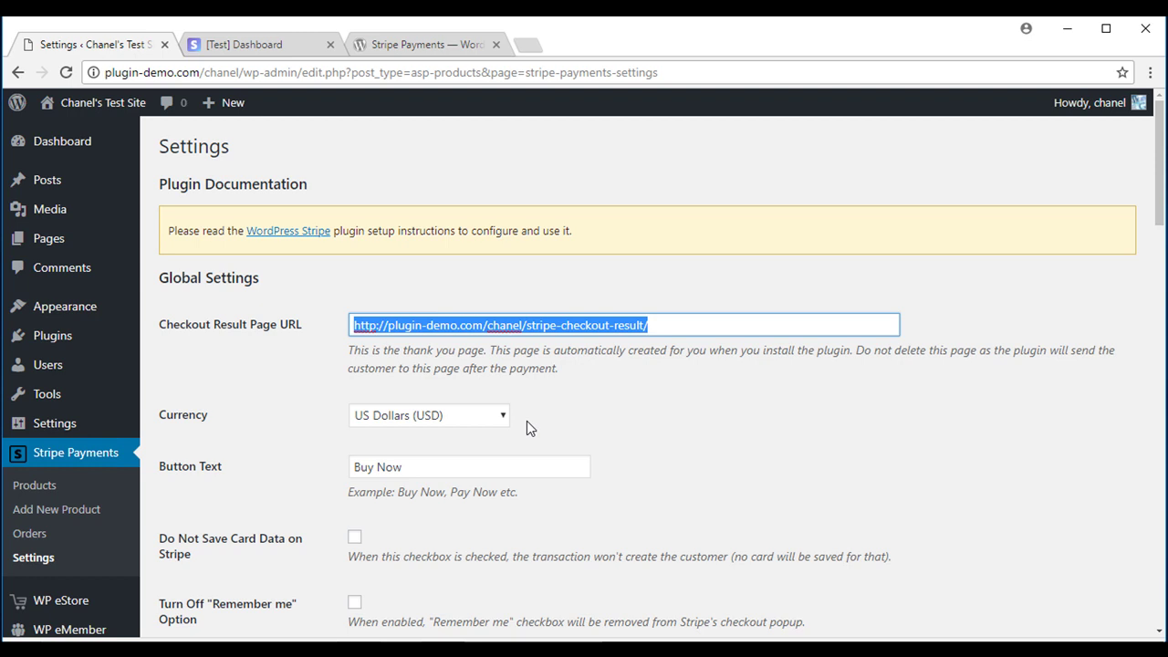
scroll(526, 420, down, 3)
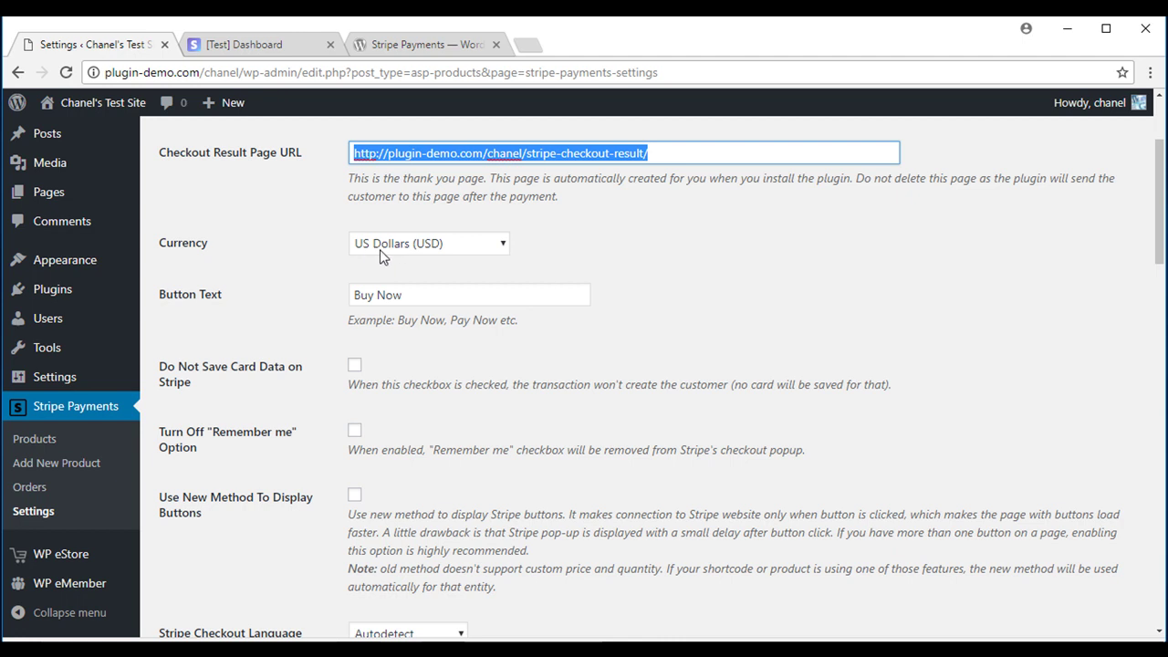
scroll(279, 307, down, 3)
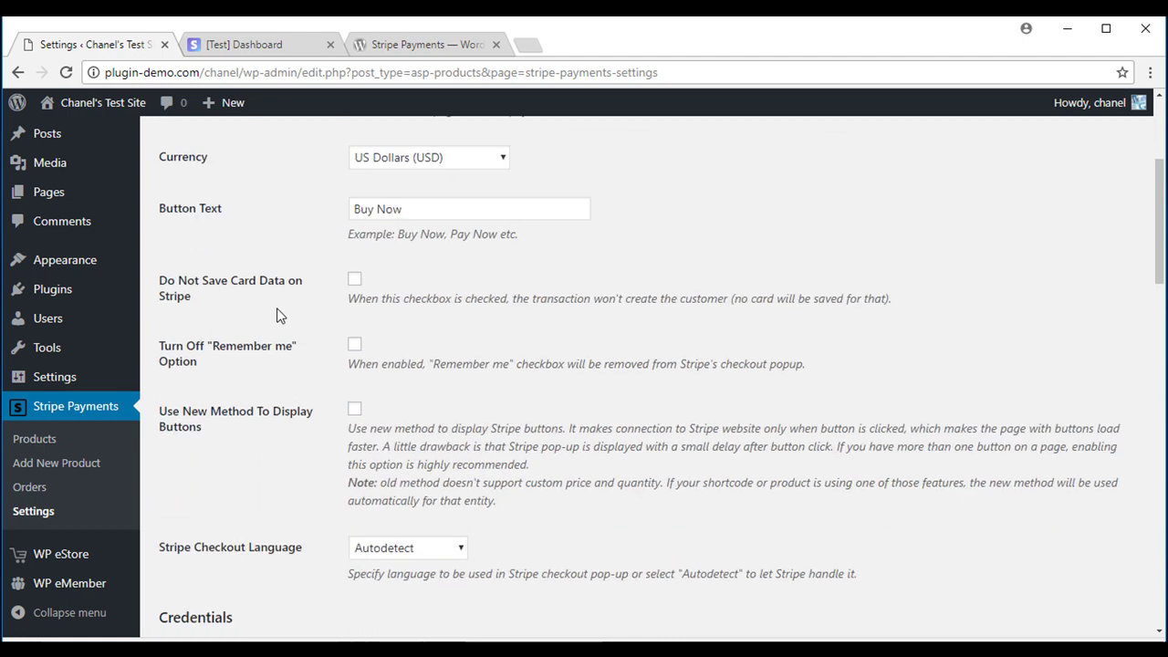
scroll(278, 310, down, 6)
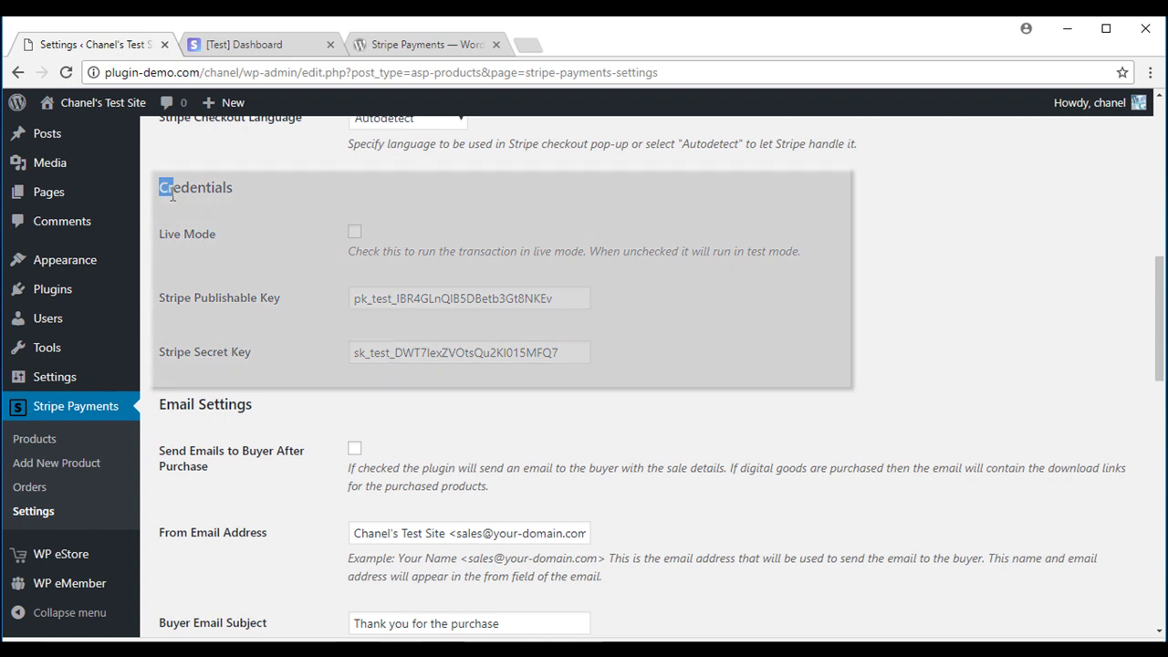
drag(160, 188, 230, 195)
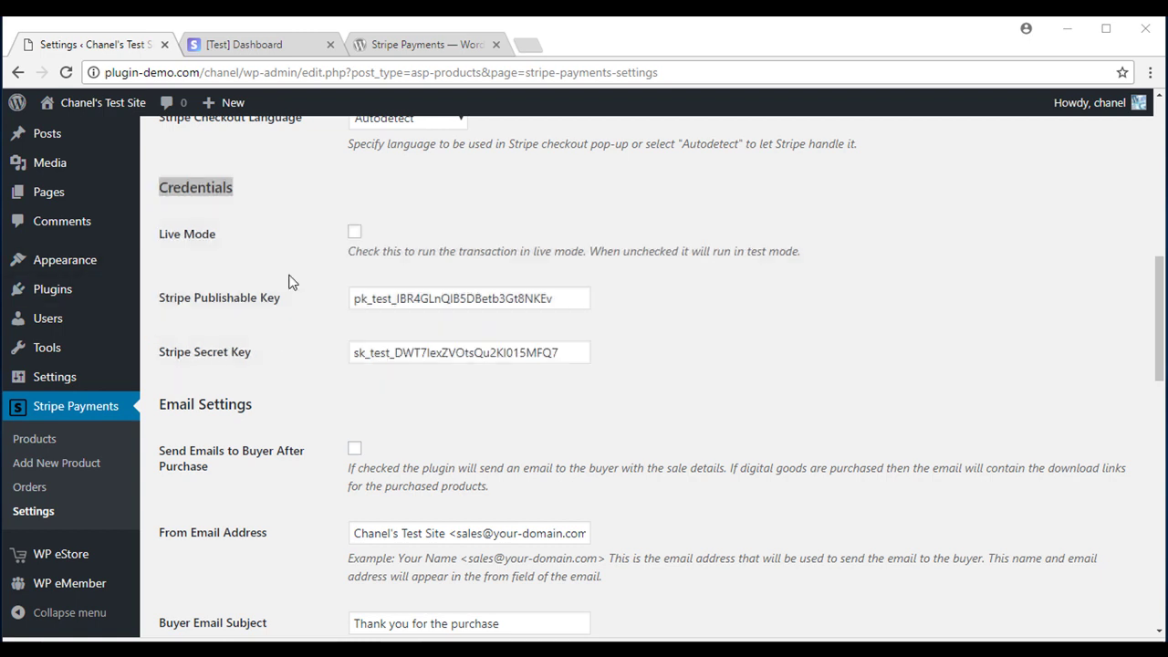
click(266, 48)
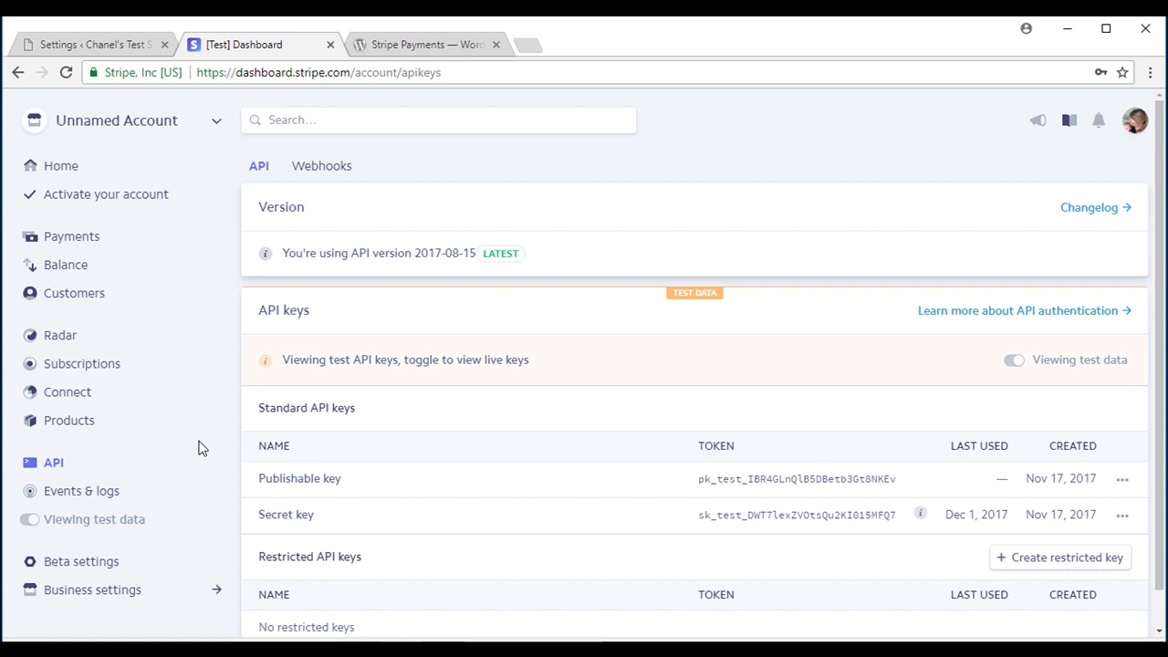
Return to the plugin settings, review the buyer and seller email settings, and save the changes
click(82, 45)
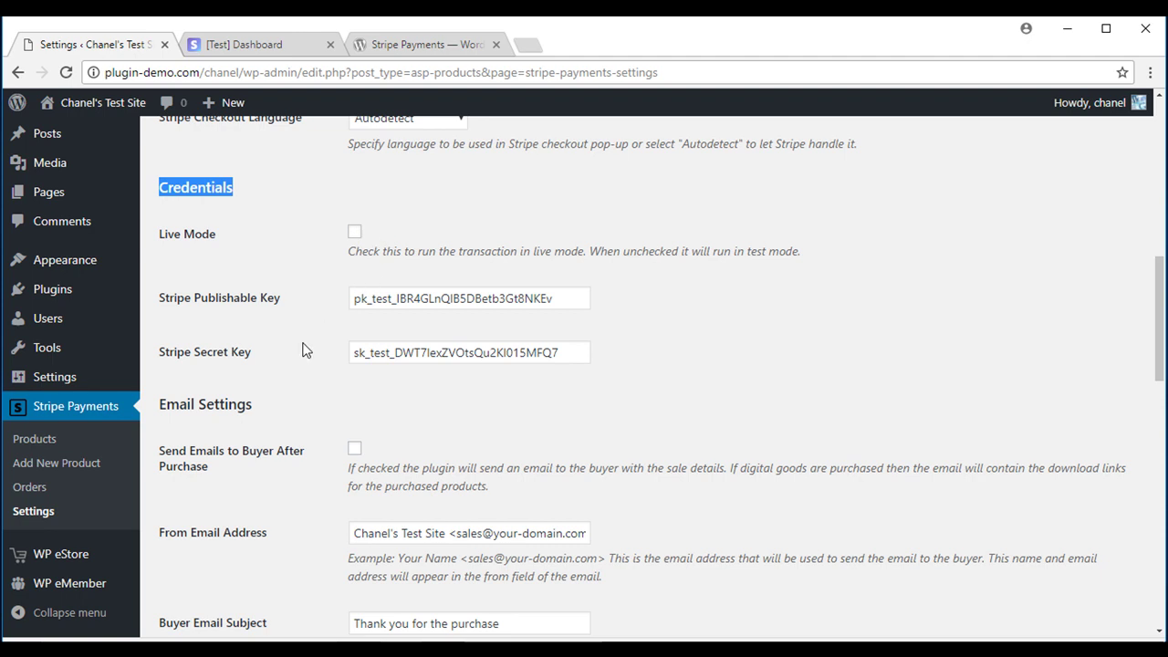
scroll(287, 367, down, 2)
scroll(259, 385, down, 1)
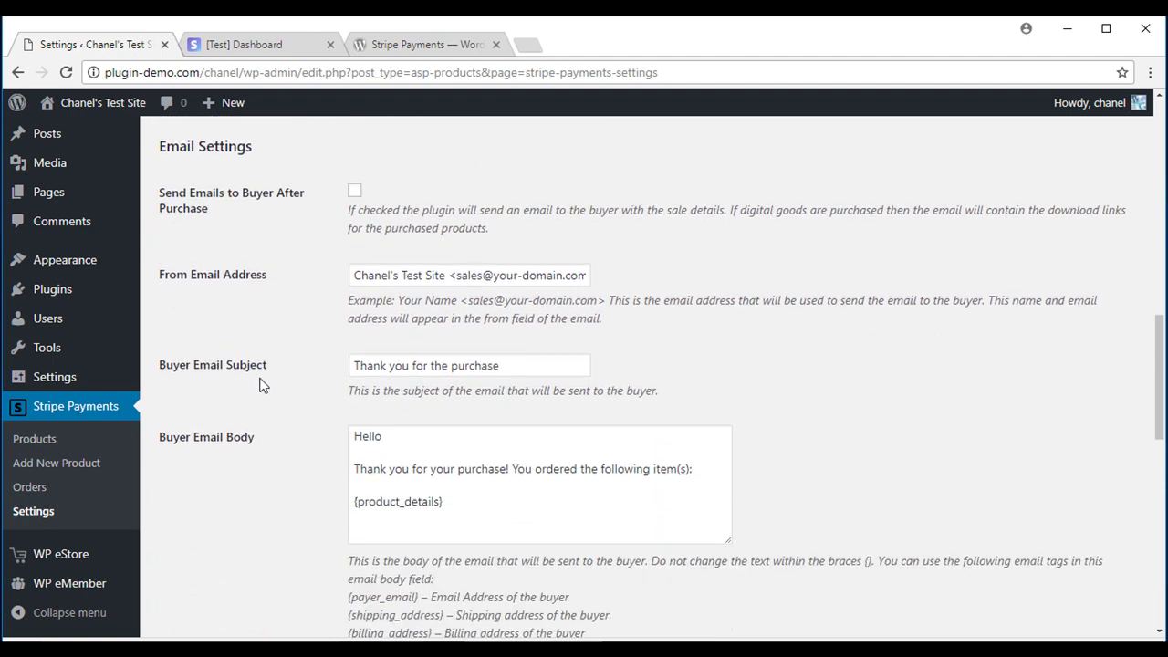
scroll(259, 385, down, 5)
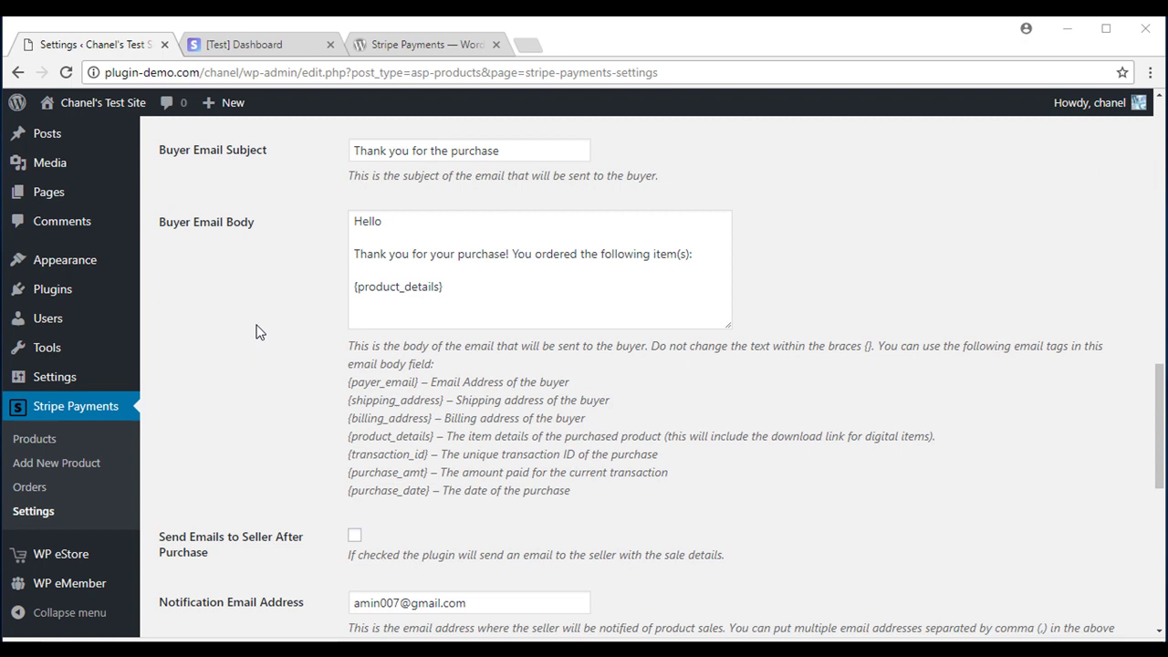
scroll(255, 332, down, 5)
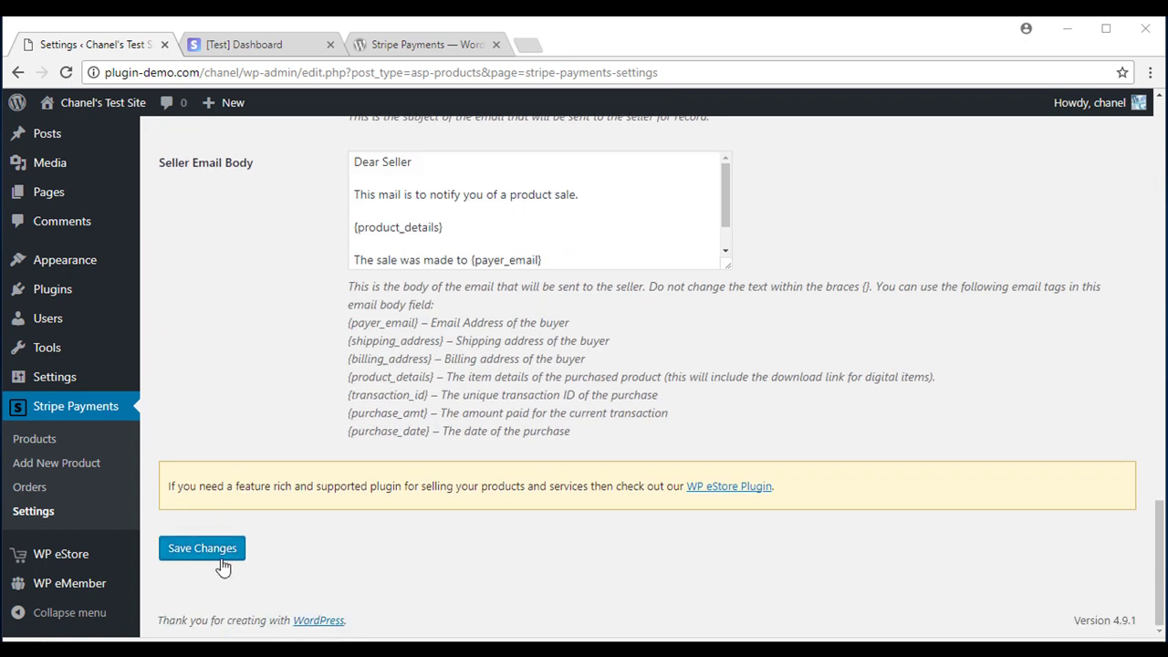
click(221, 552)
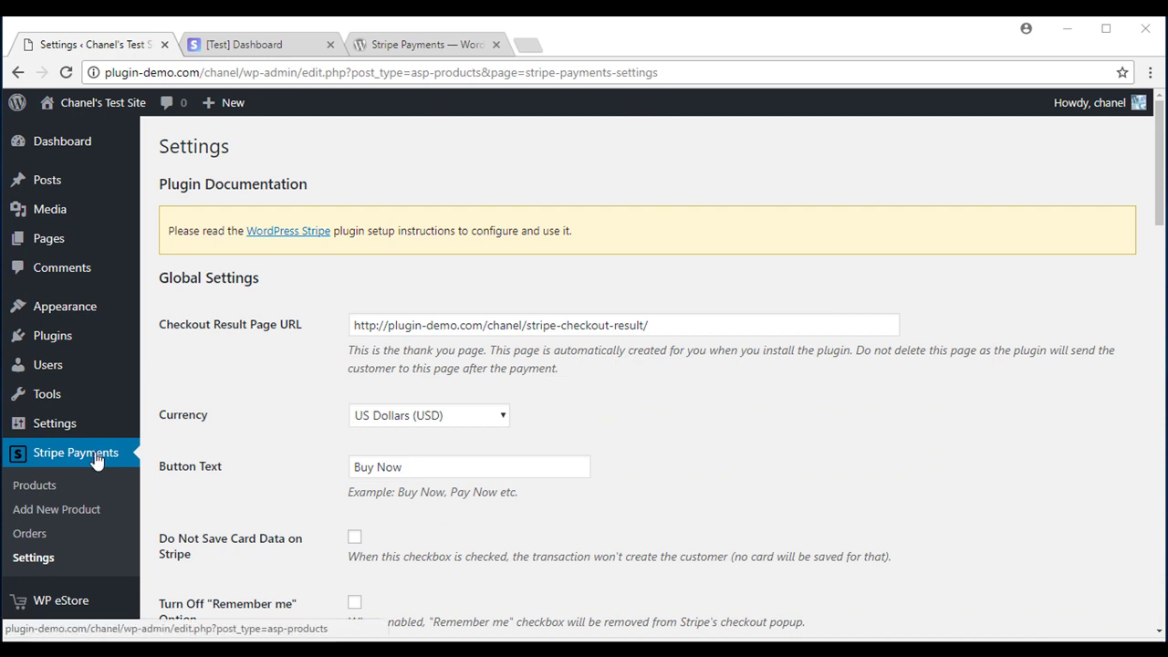
Start a new Stripe Payments product titled "Wallpaper for laptops and computers"
click(85, 507)
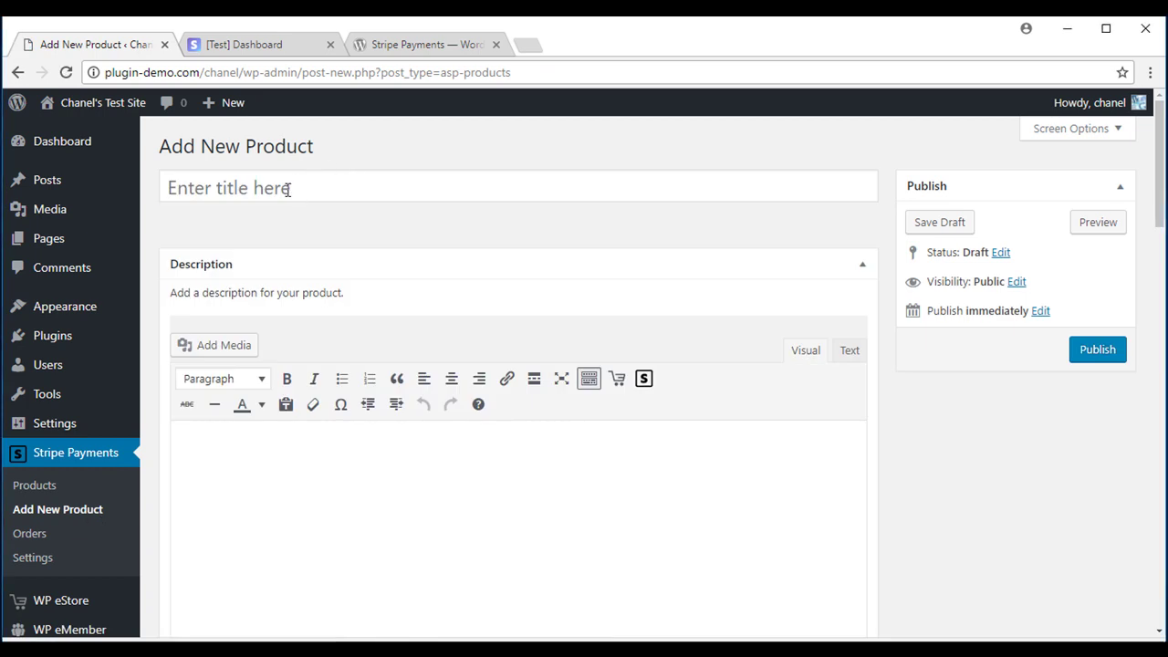
click(286, 189)
text(W)
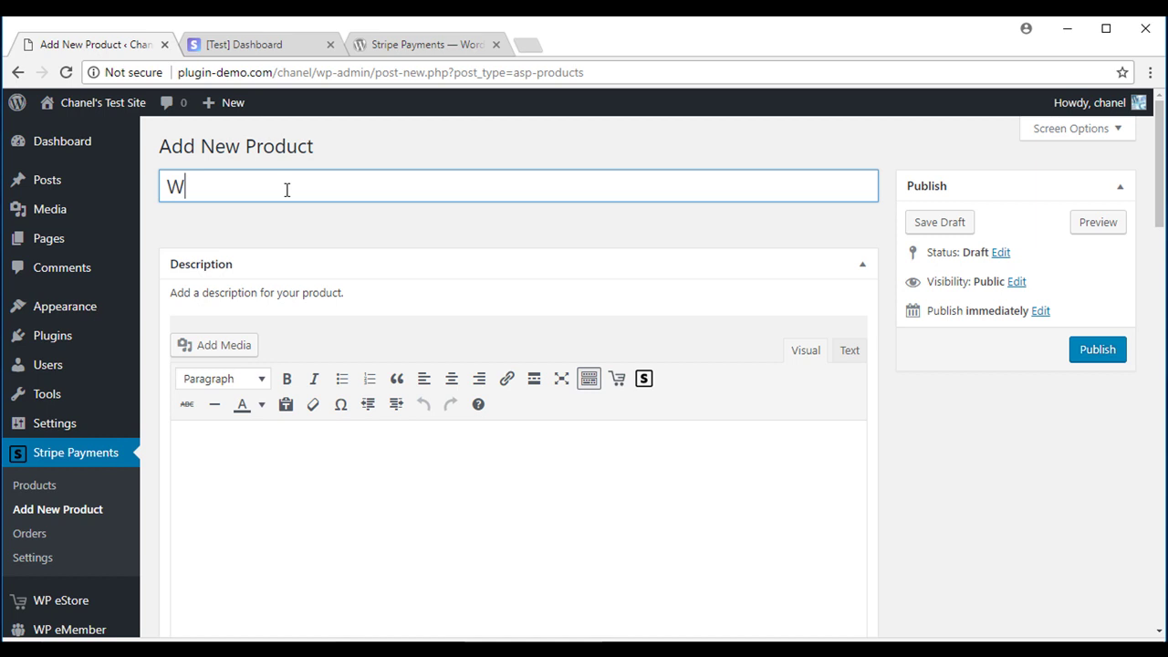
text(allpaper)
Enter the product description "High definition wallpaper. Perfect to use for all laptops and computers."
scroll(305, 280, down, 1)
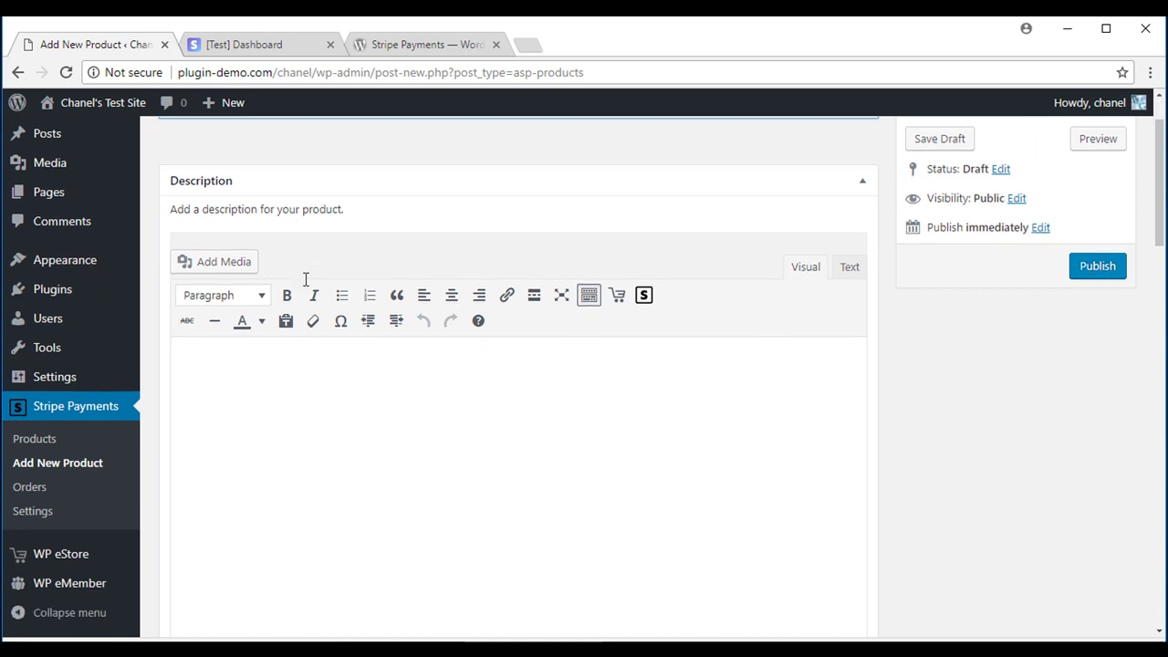
click(276, 375)
text(Hig)
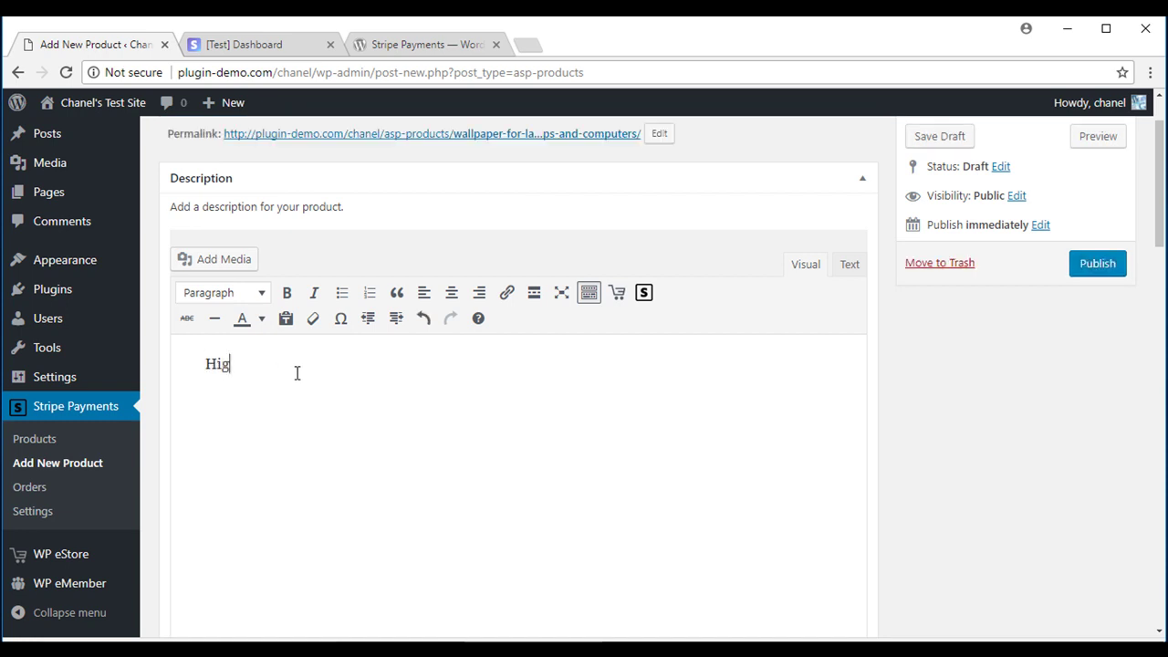
text(h definition wallpaper. Perfect to use for all laptops and computers.)
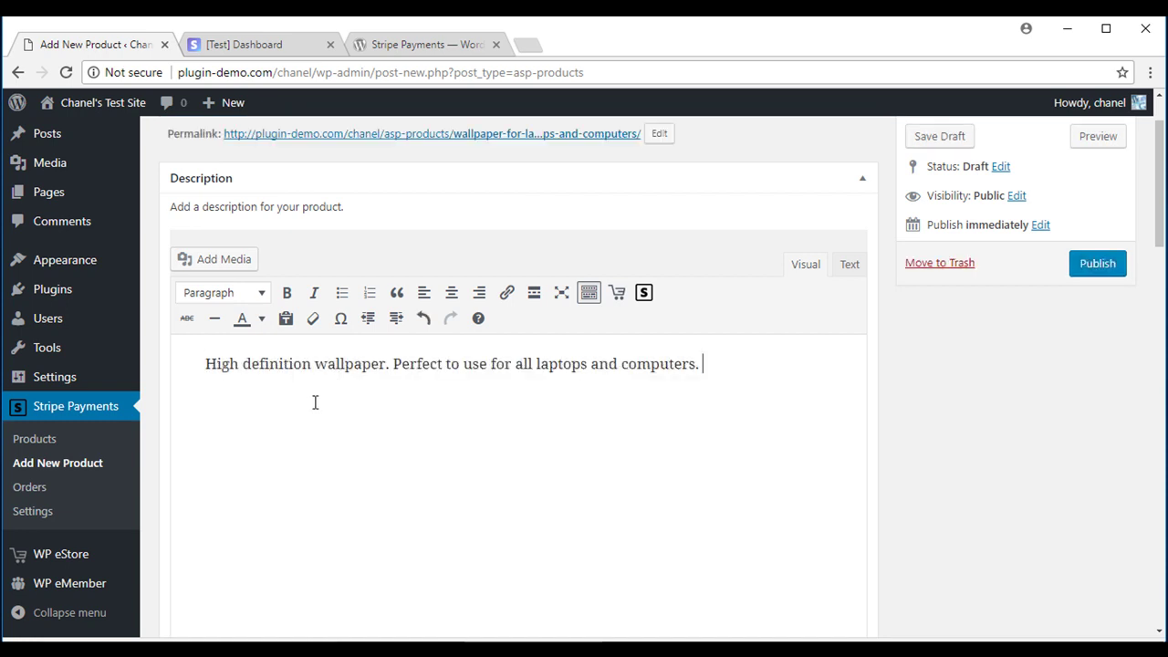
Set the product price to 9.95
scroll(305, 404, down, 5)
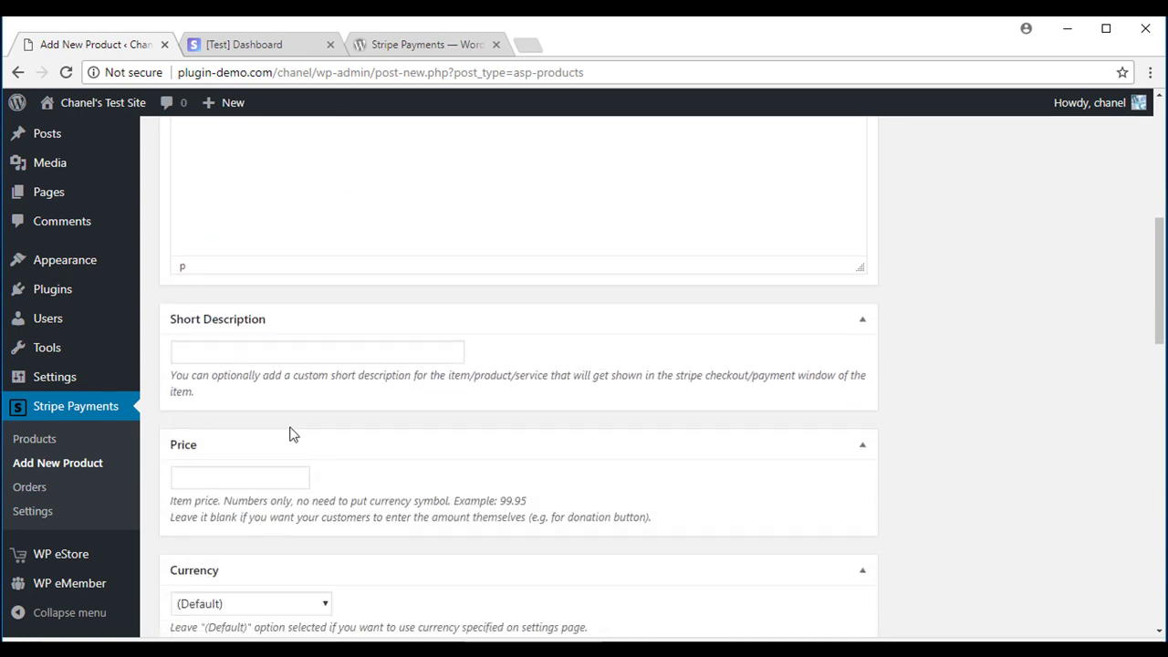
scroll(292, 434, down, 1)
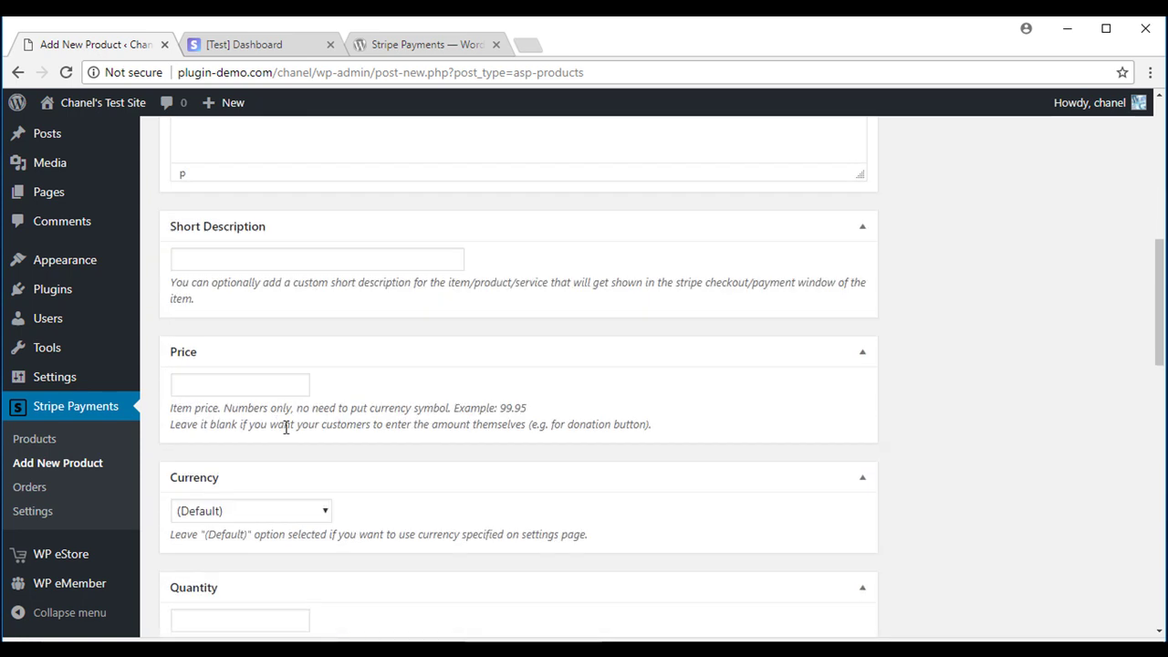
click(240, 387)
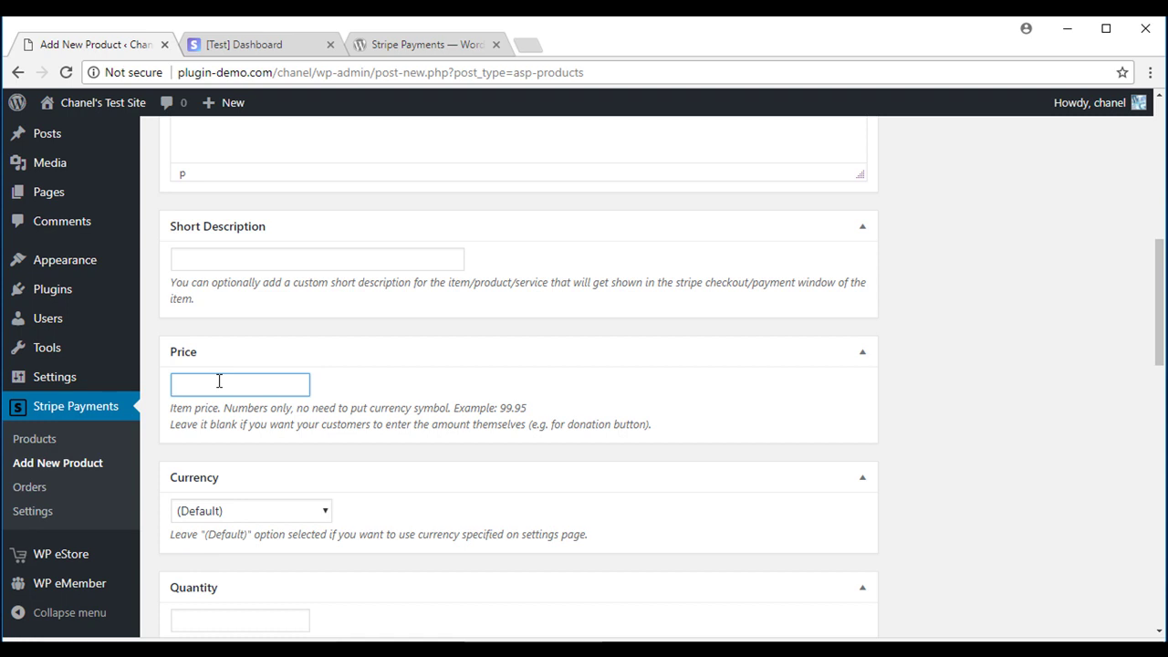
text(9.95)
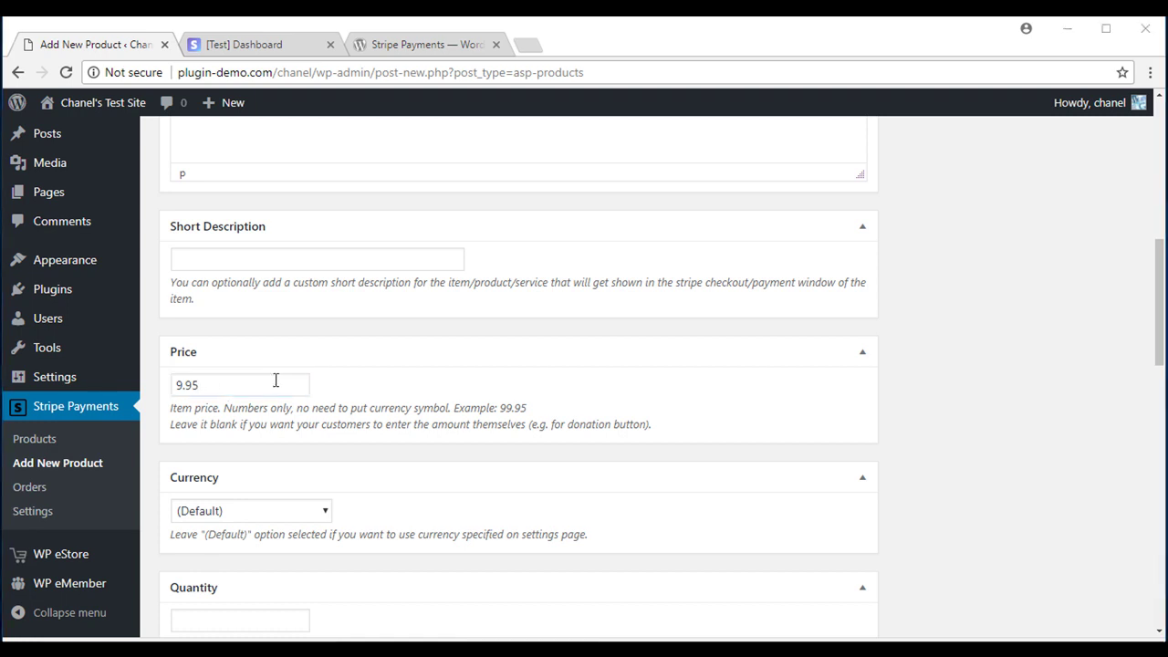
Set the product's download URL by inserting computer-wallpaper-hd.jpg from the media library
scroll(281, 465, down, 1)
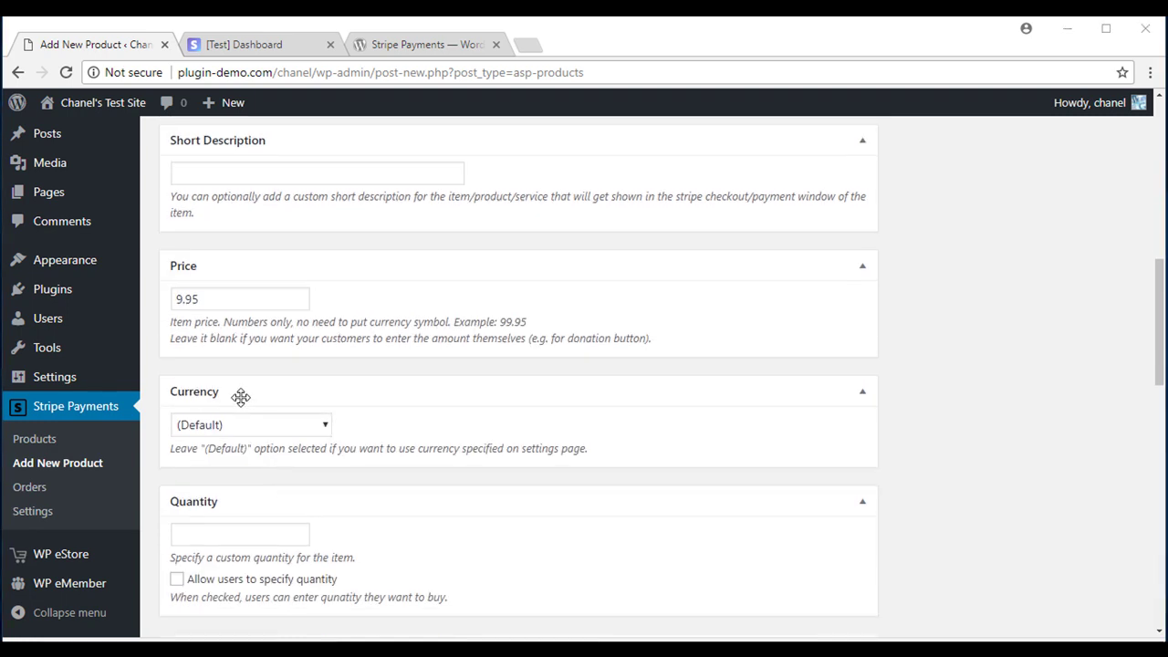
scroll(247, 398, down, 1)
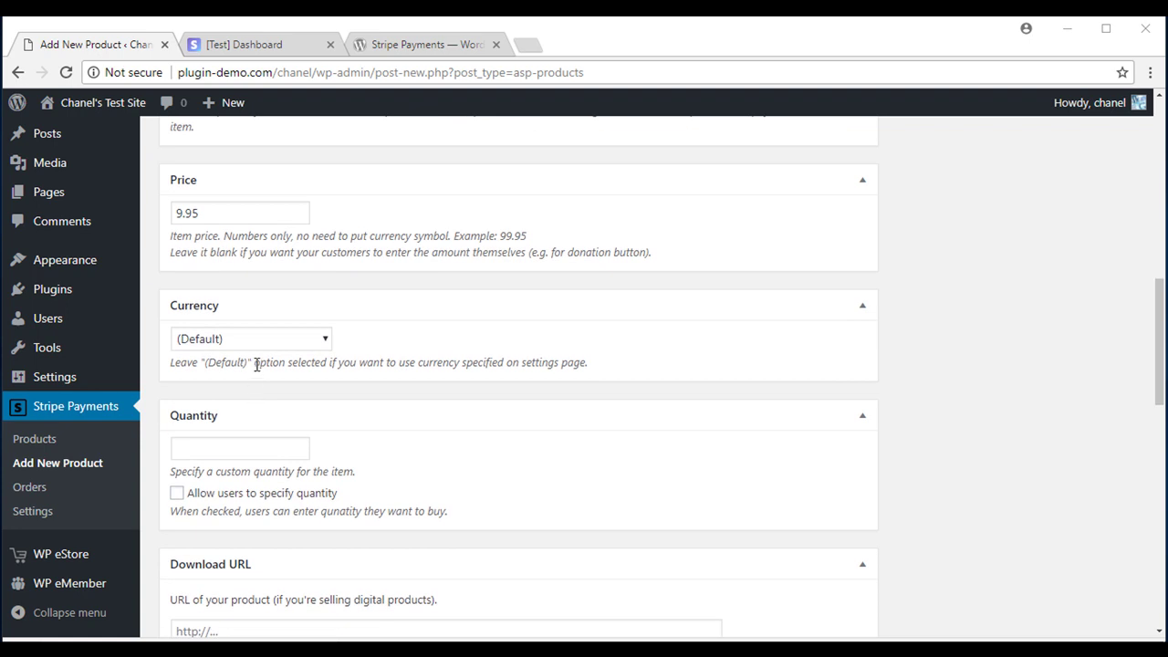
scroll(256, 364, down, 3)
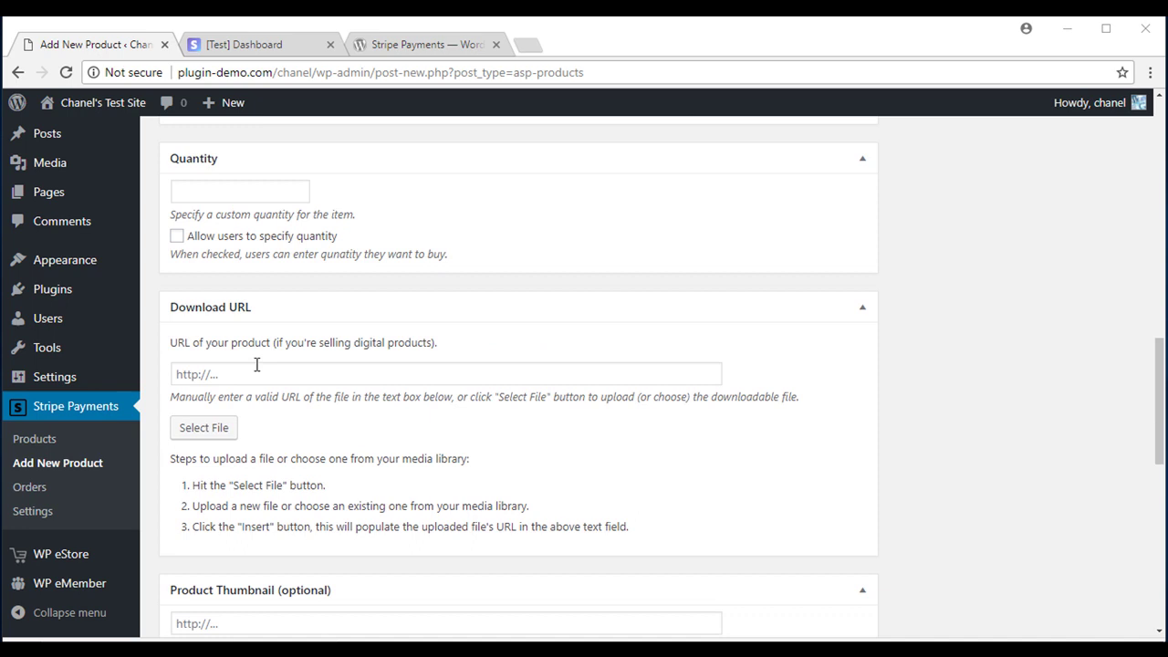
click(249, 374)
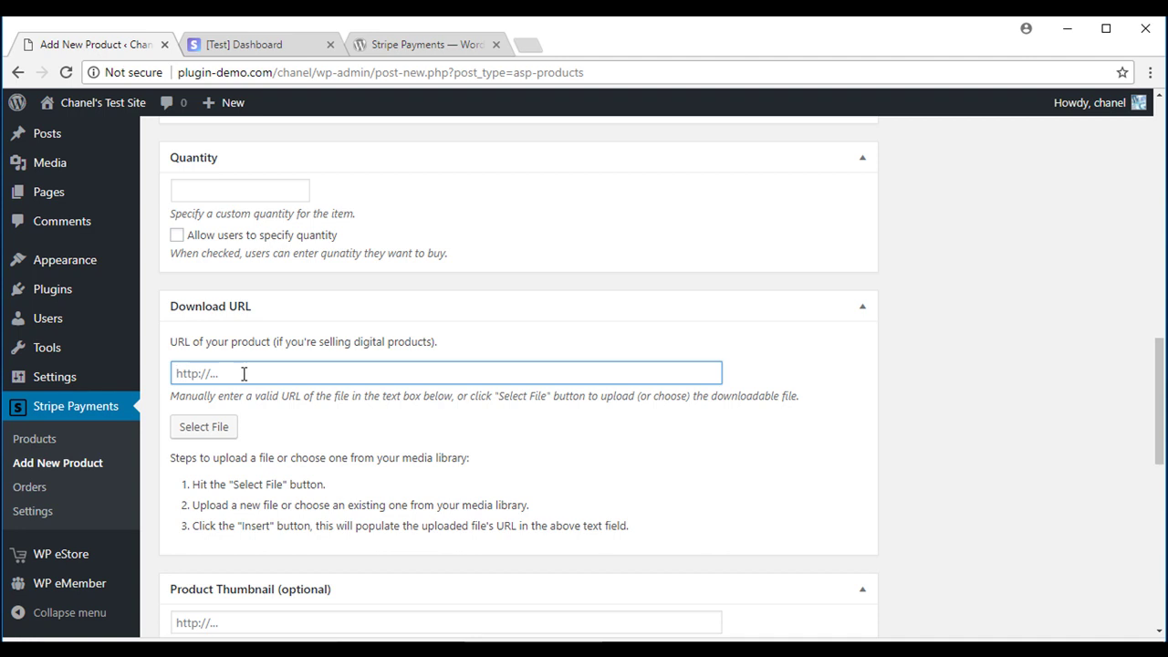
click(202, 426)
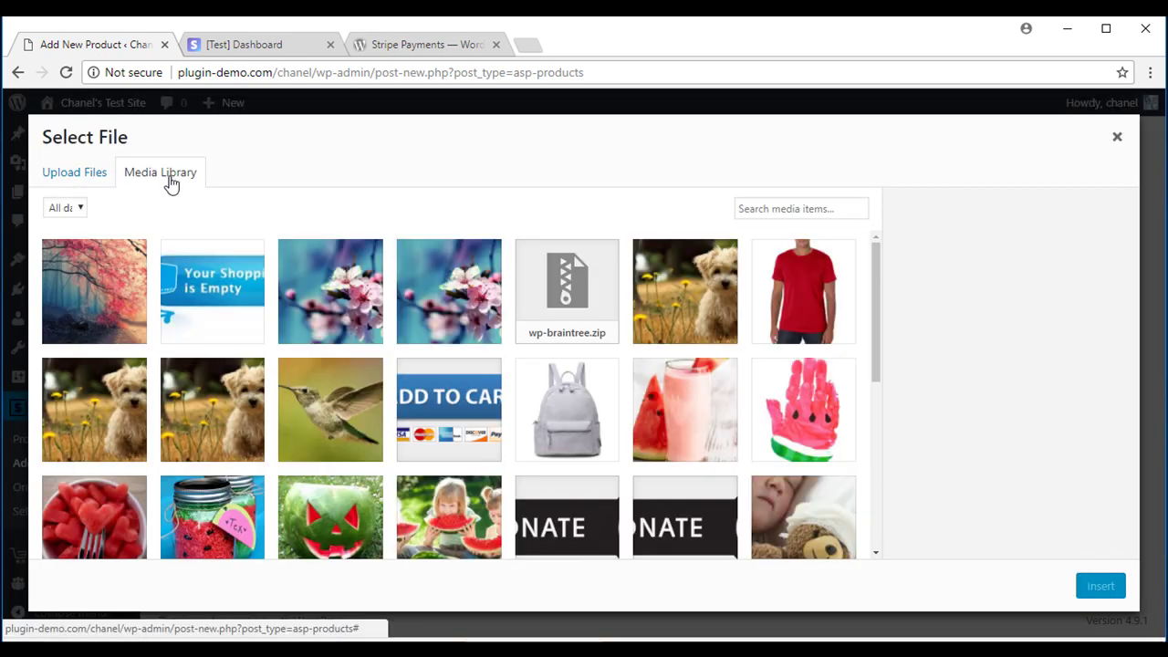
click(107, 290)
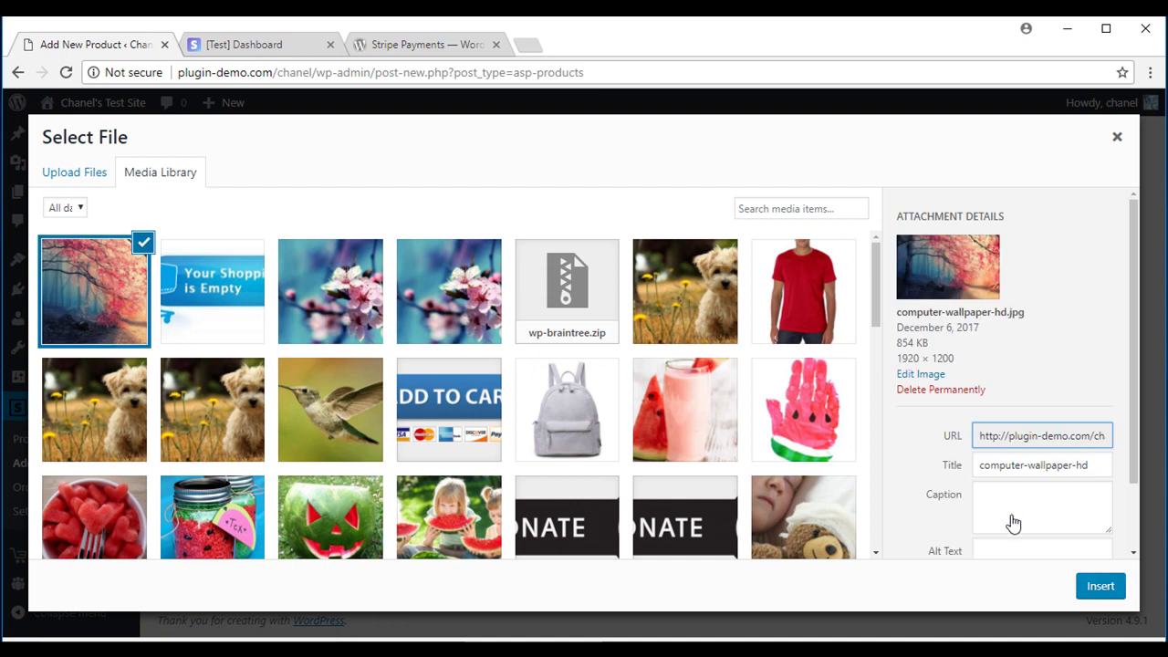
click(1099, 586)
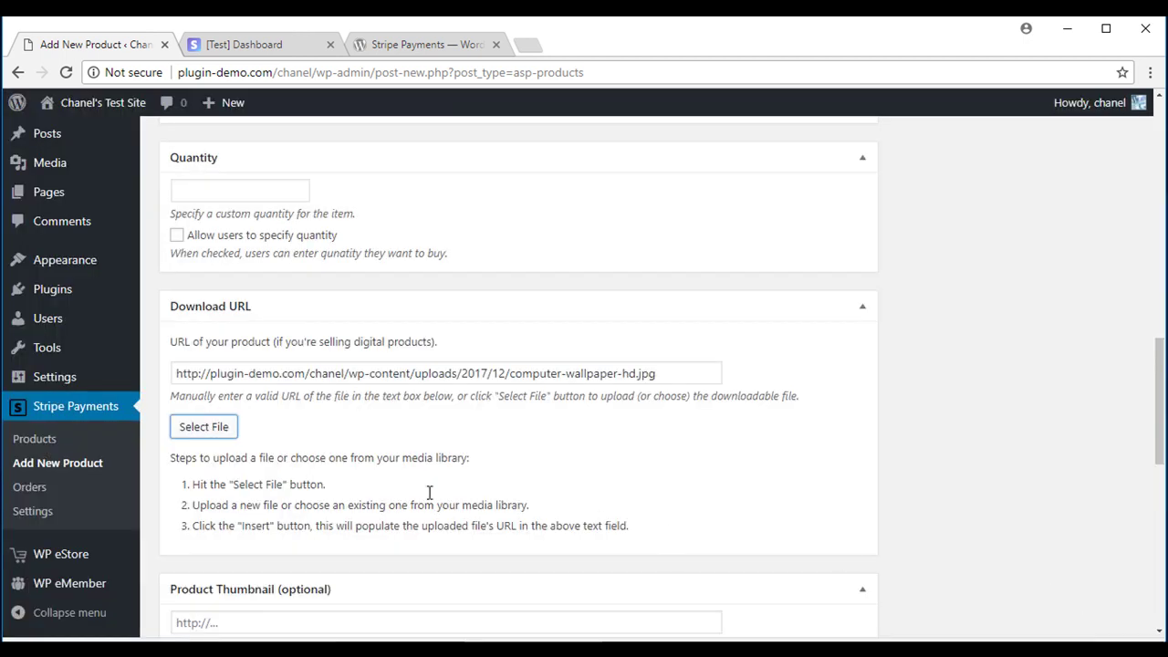
Set the product thumbnail to the computer-wallpaper-hd.jpg image from the media library
scroll(211, 511, down, 2)
click(208, 452)
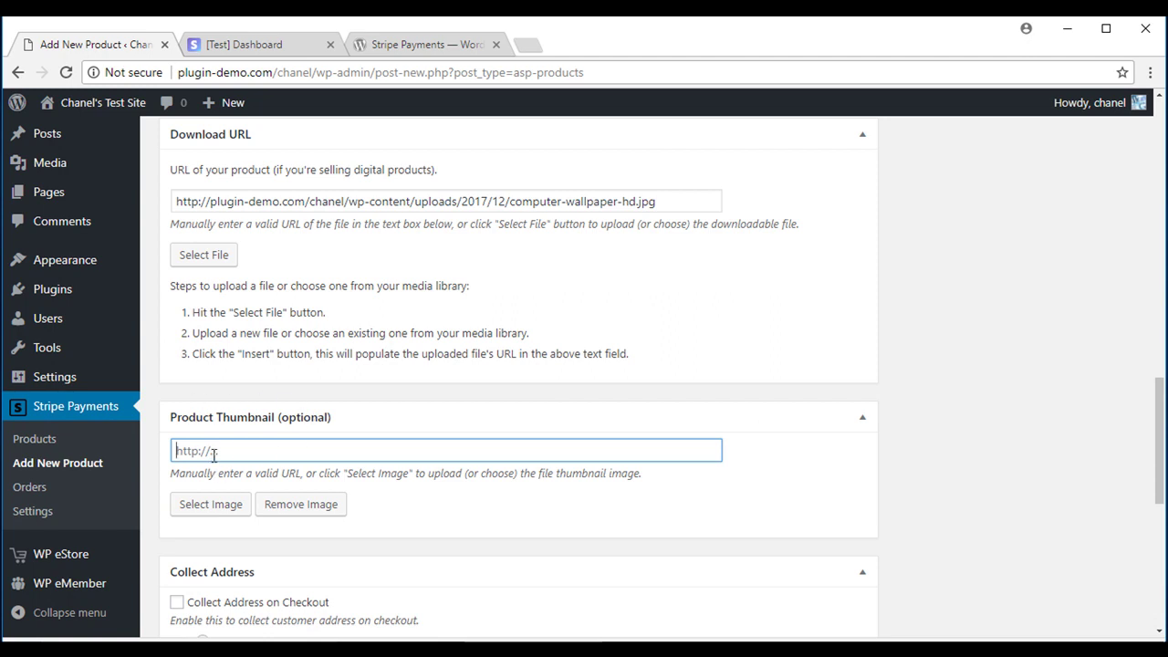
click(228, 514)
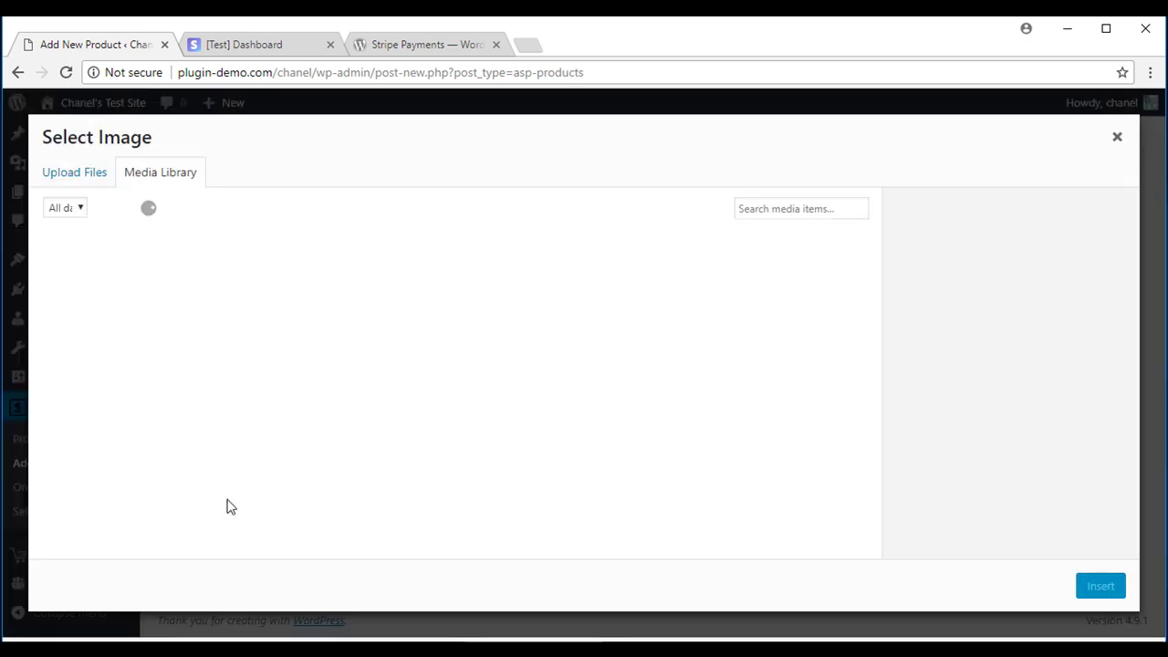
click(97, 292)
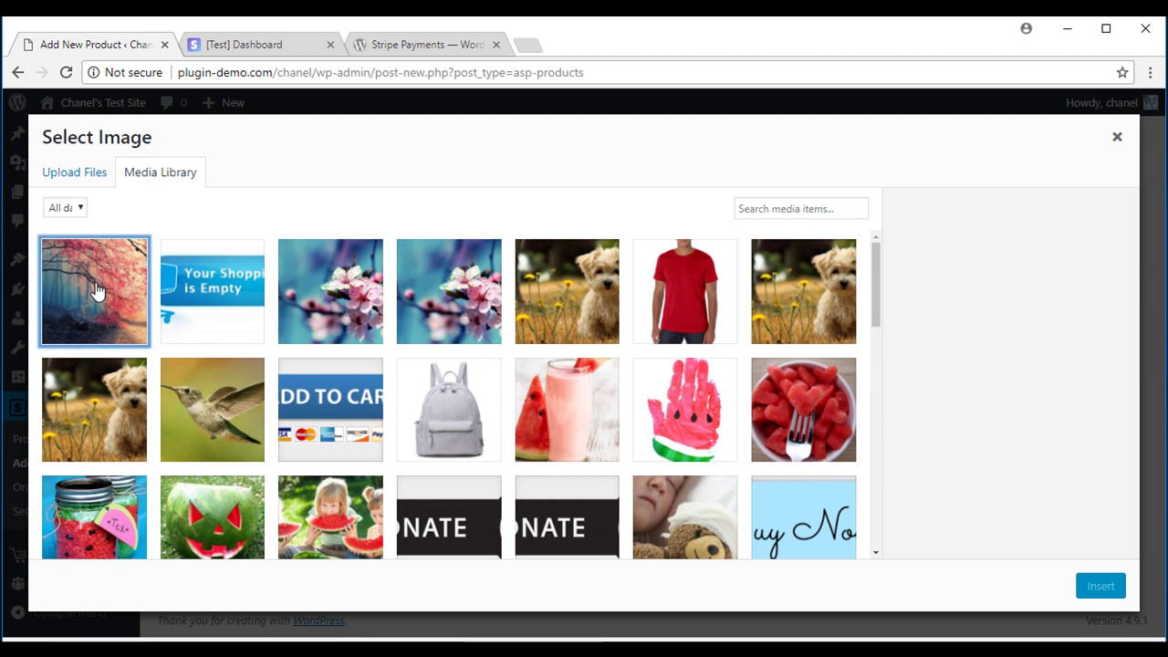
click(1122, 586)
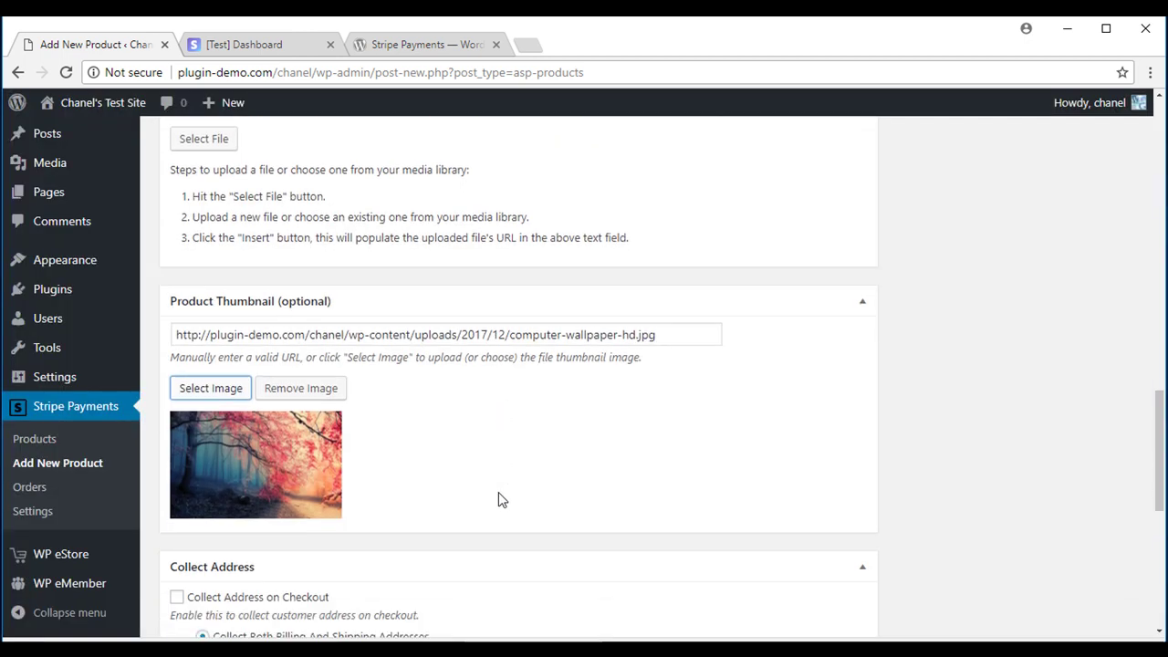
scroll(500, 499, down, 1)
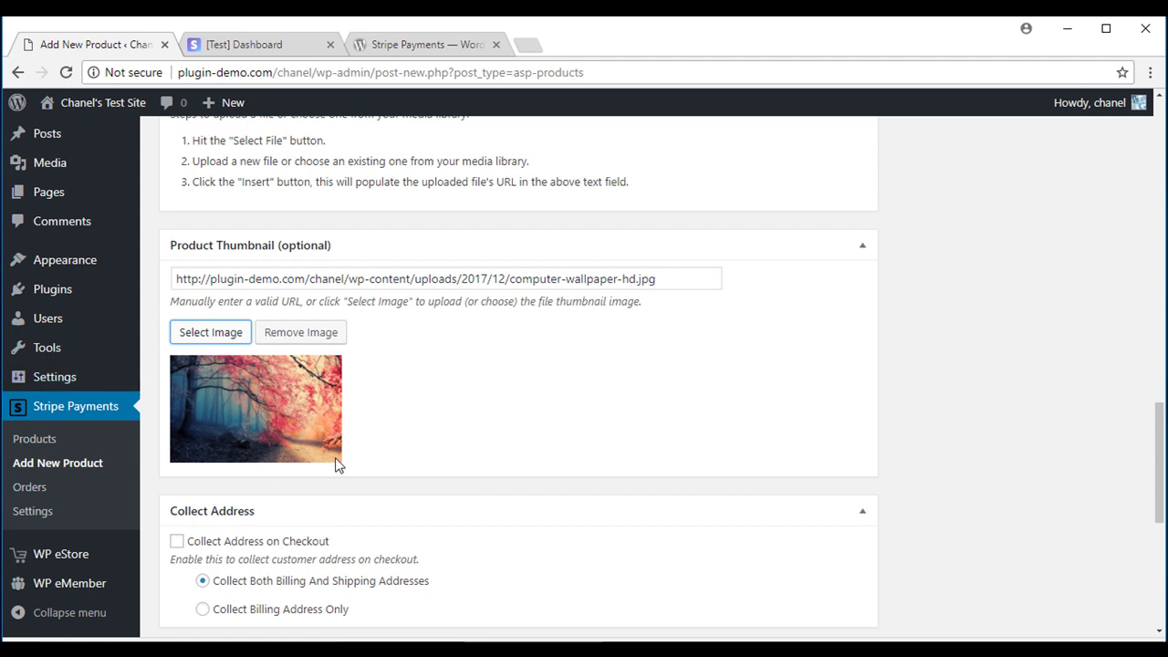
Publish the wallpaper product with address collection off and the button text left blank
scroll(334, 466, down, 3)
scroll(228, 556, down, 4)
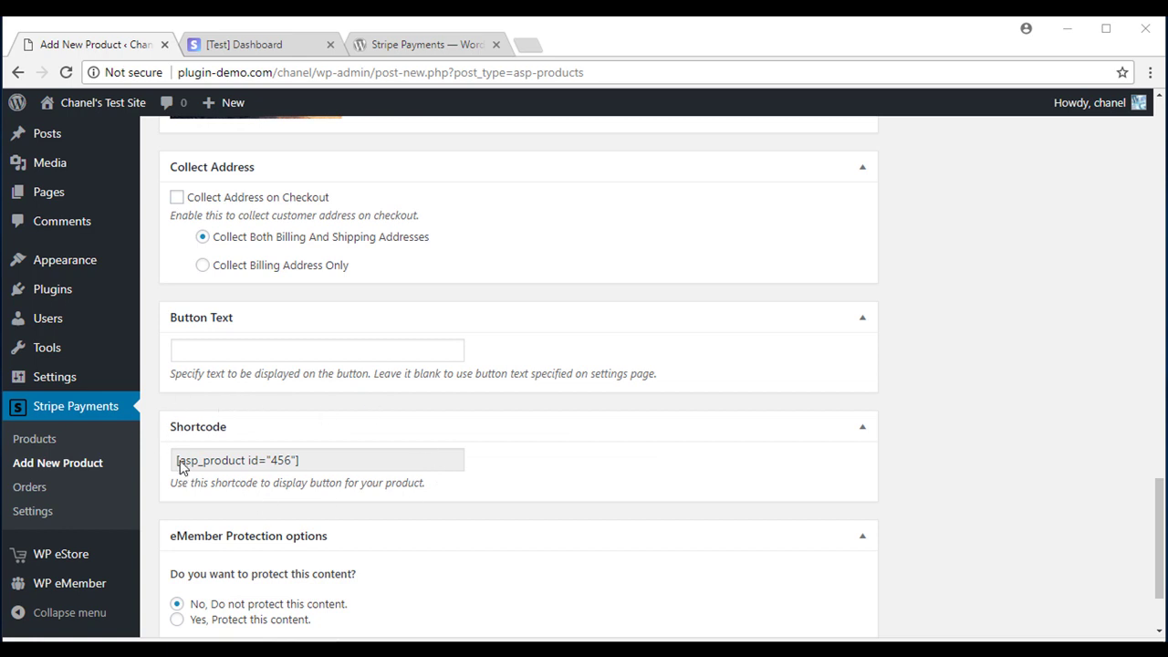
drag(176, 466, 310, 471)
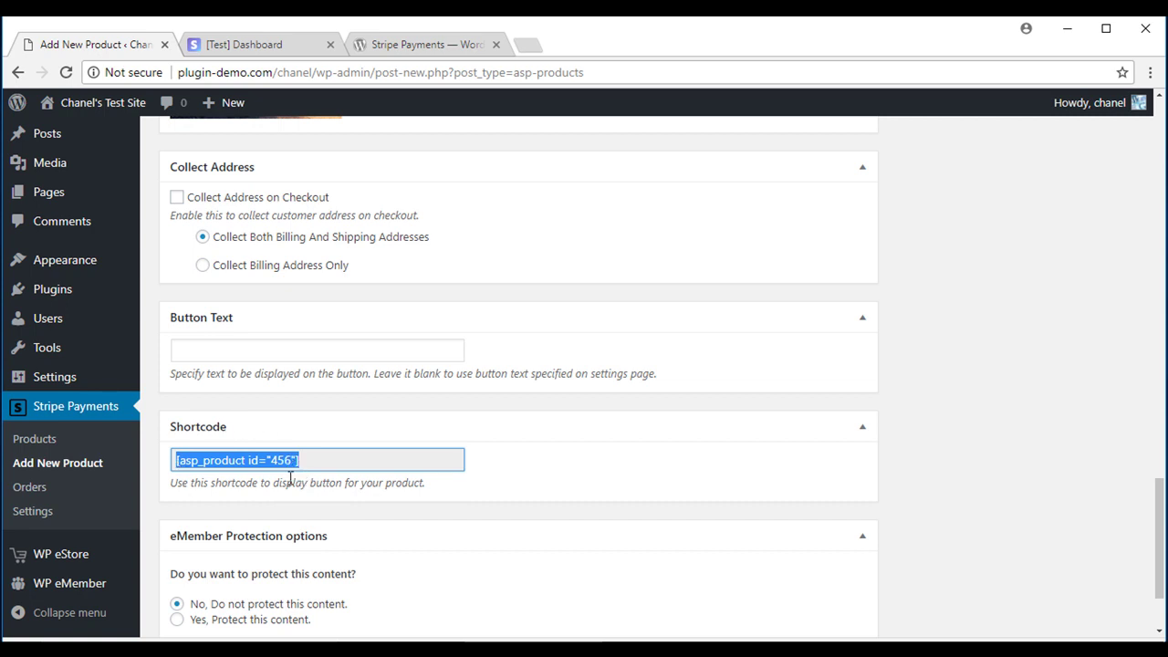
scroll(330, 490, down, 3)
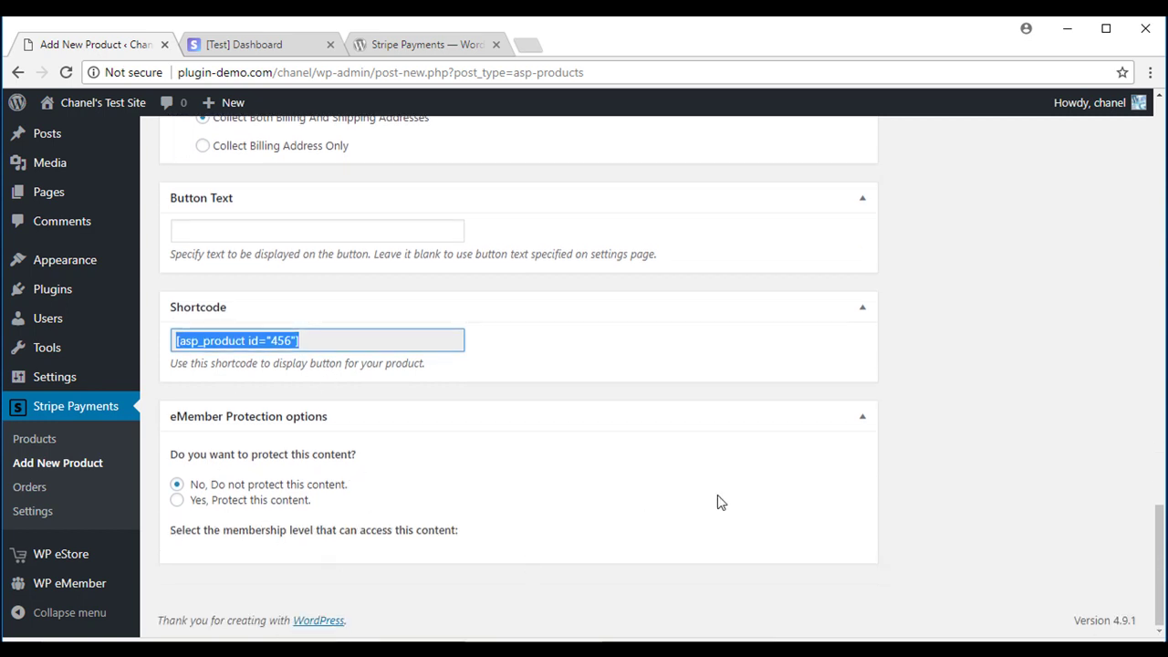
scroll(771, 477, up, 5)
scroll(771, 477, up, 20)
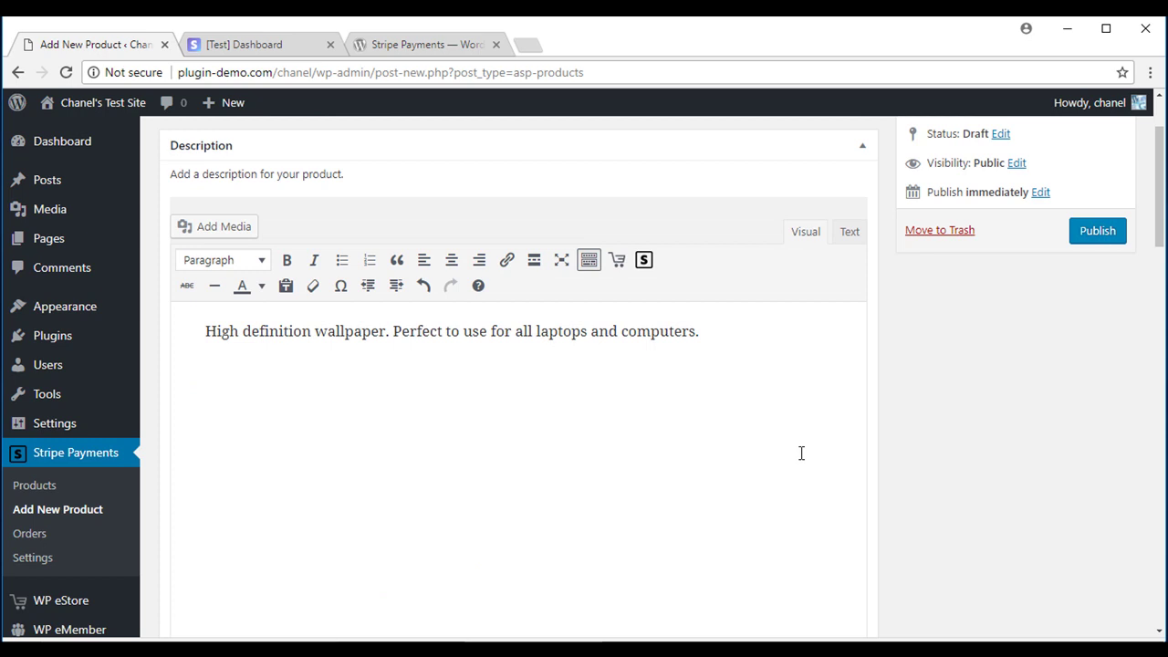
click(1098, 351)
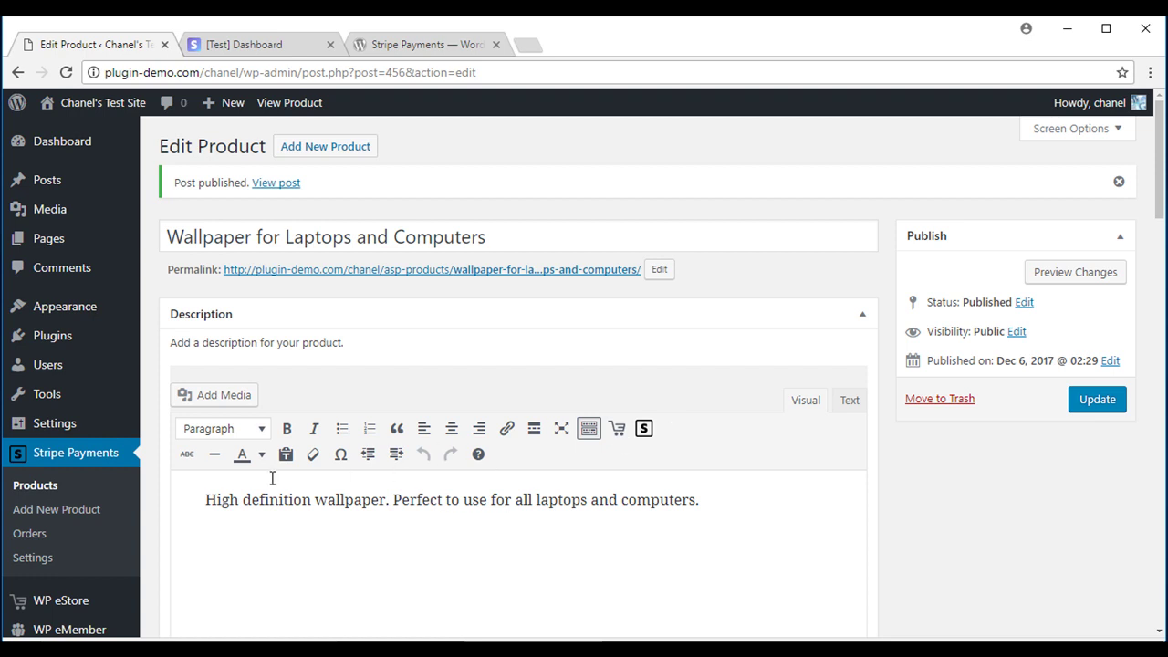
Review the new wallpaper product's ID, price and shortcode in the product list, and reopen the product to check its permalink
click(36, 486)
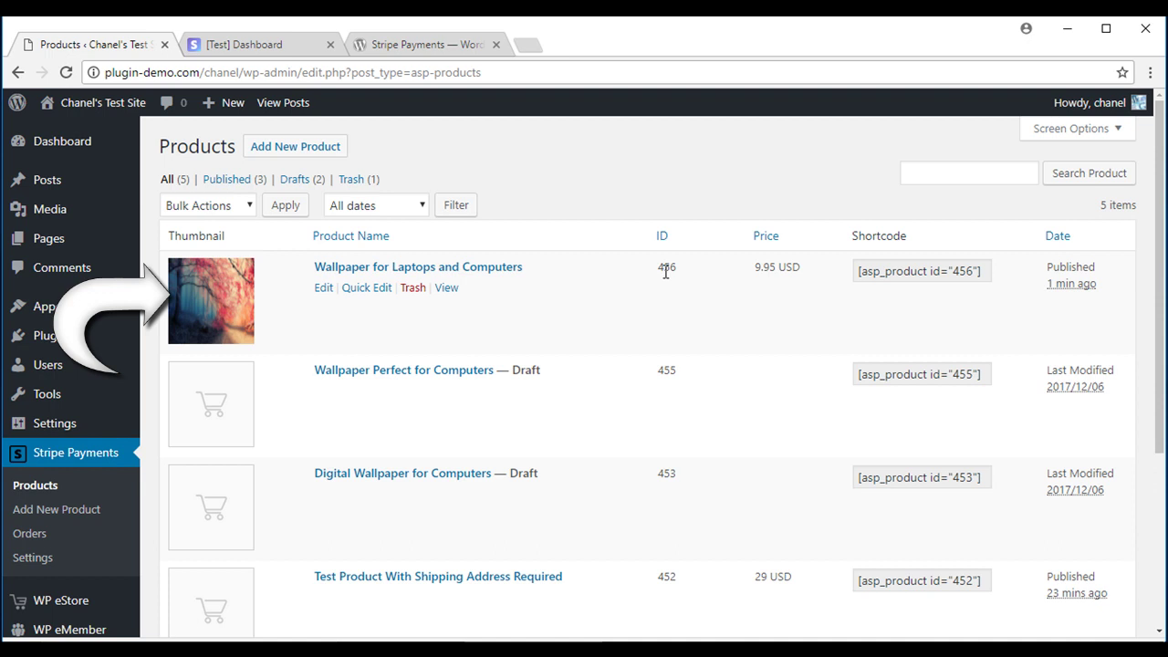
drag(661, 271, 682, 276)
drag(755, 268, 983, 275)
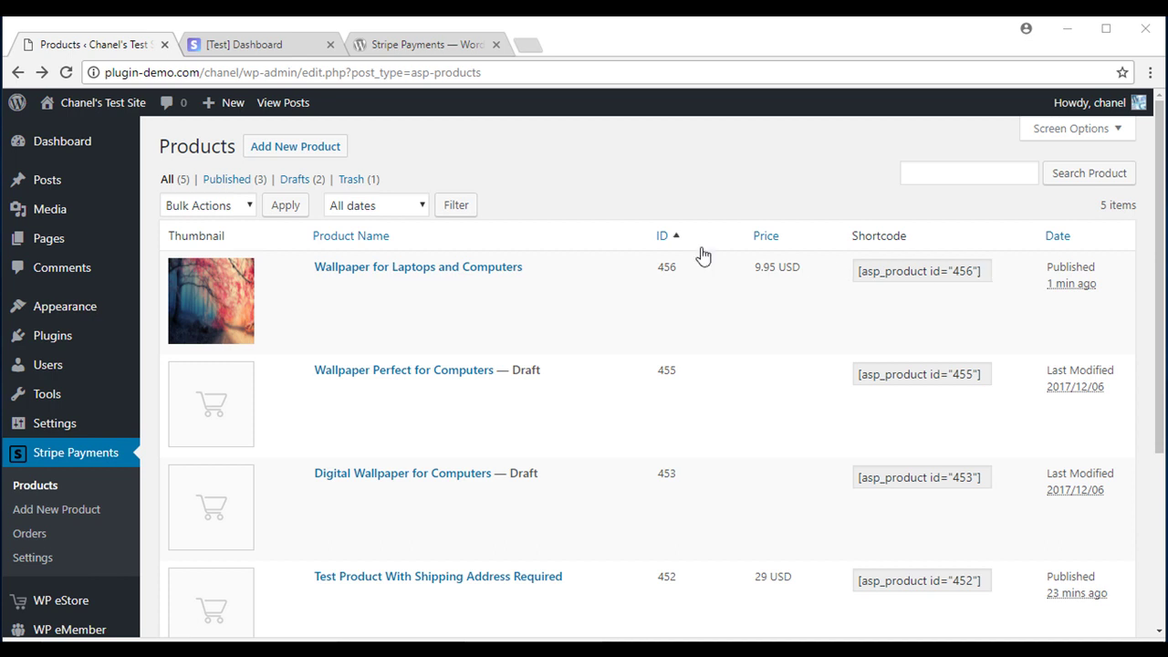
click(485, 271)
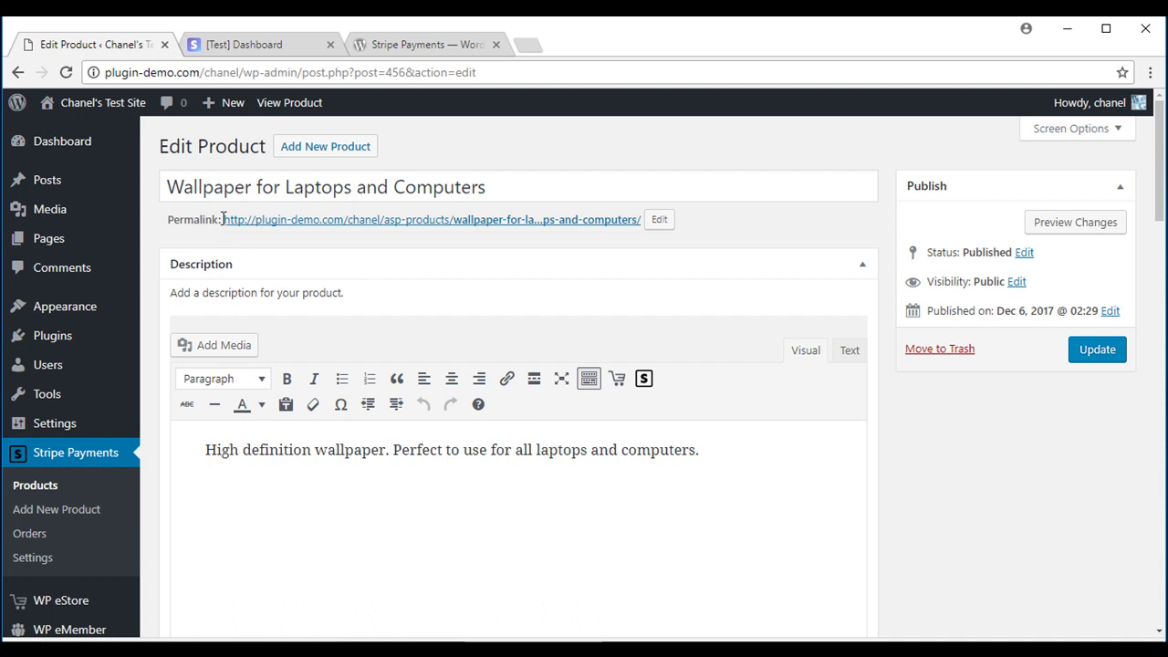
drag(222, 219, 644, 226)
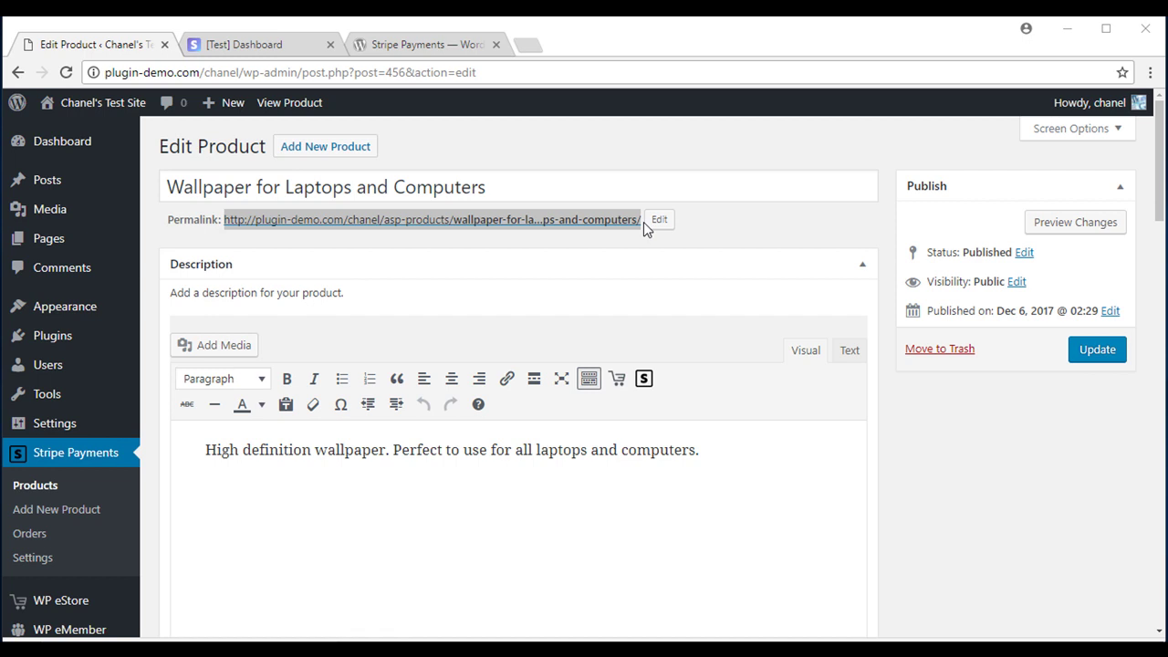
Create a new page titled "Wallpapers for Sale"
mouse_move(52, 242)
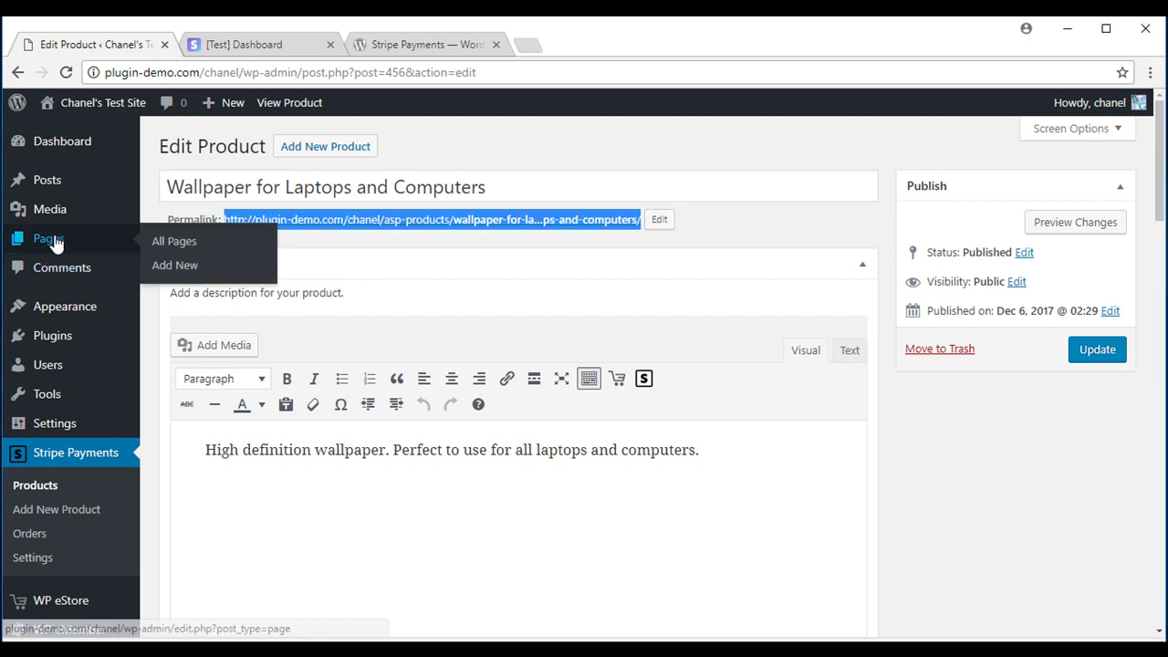
click(164, 273)
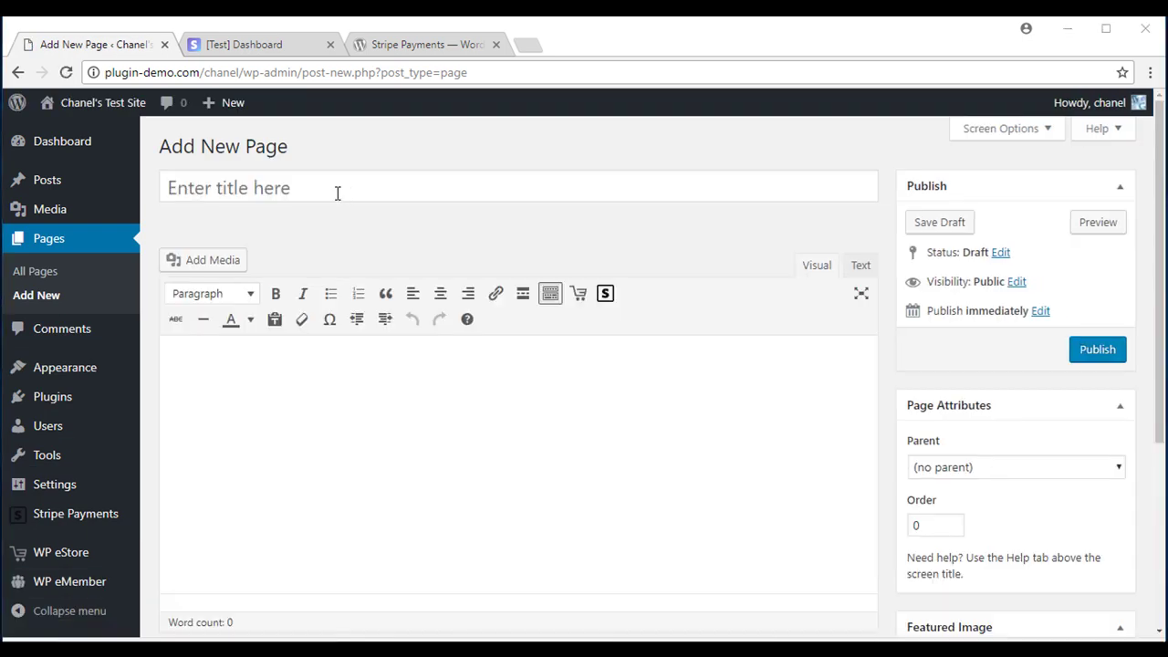
click(337, 193)
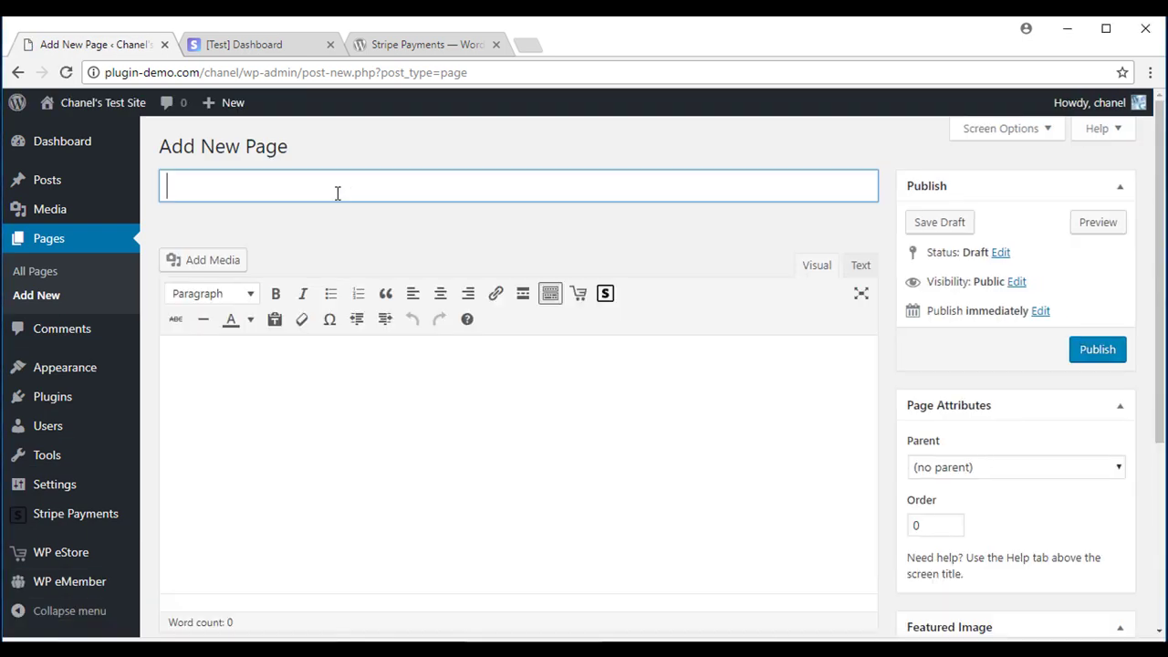
text(Wallpapers for Sale)
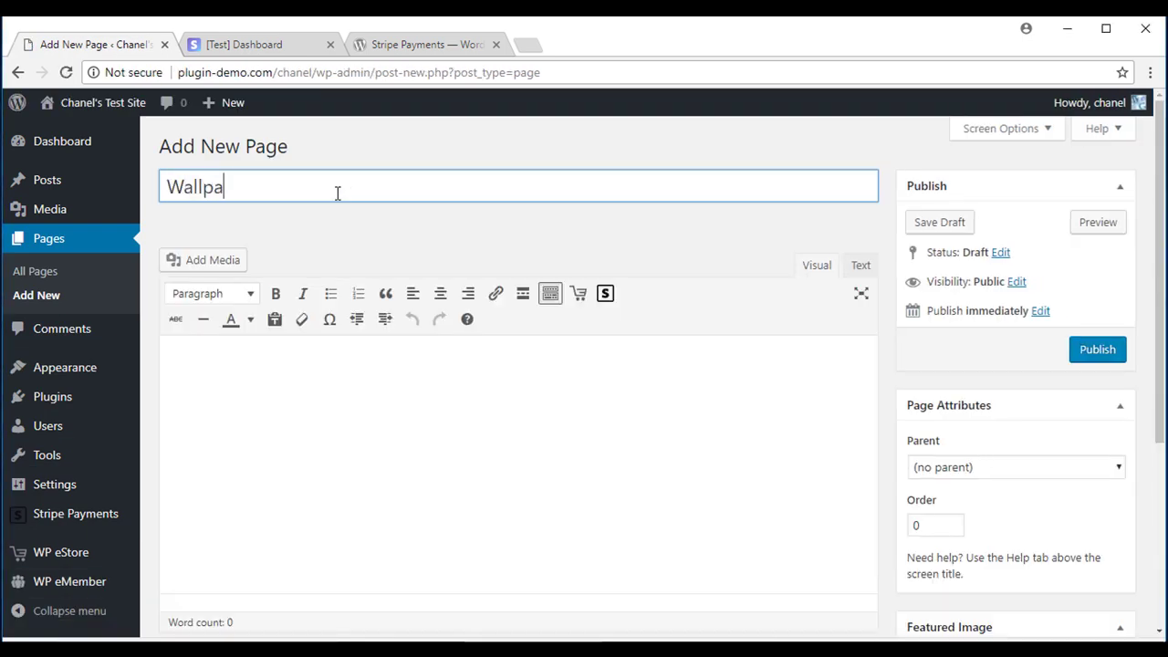
Insert the Stripe Payments shortcode for "Wallpaper for Laptops and Computers" into the page body and publish the page
click(218, 354)
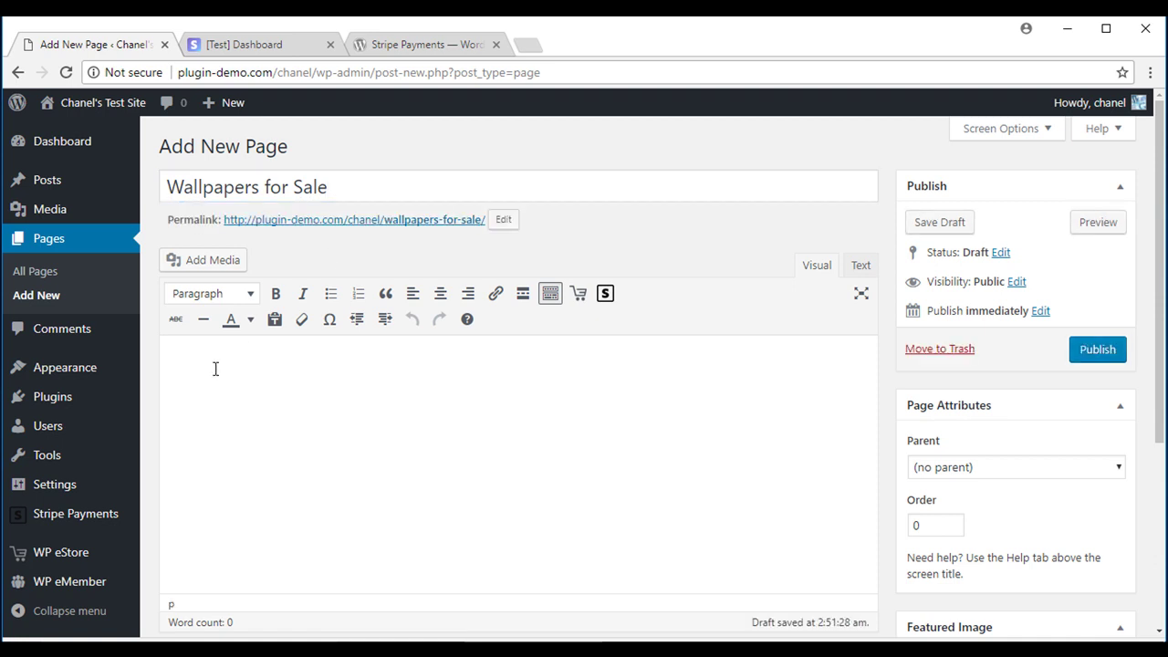
click(605, 294)
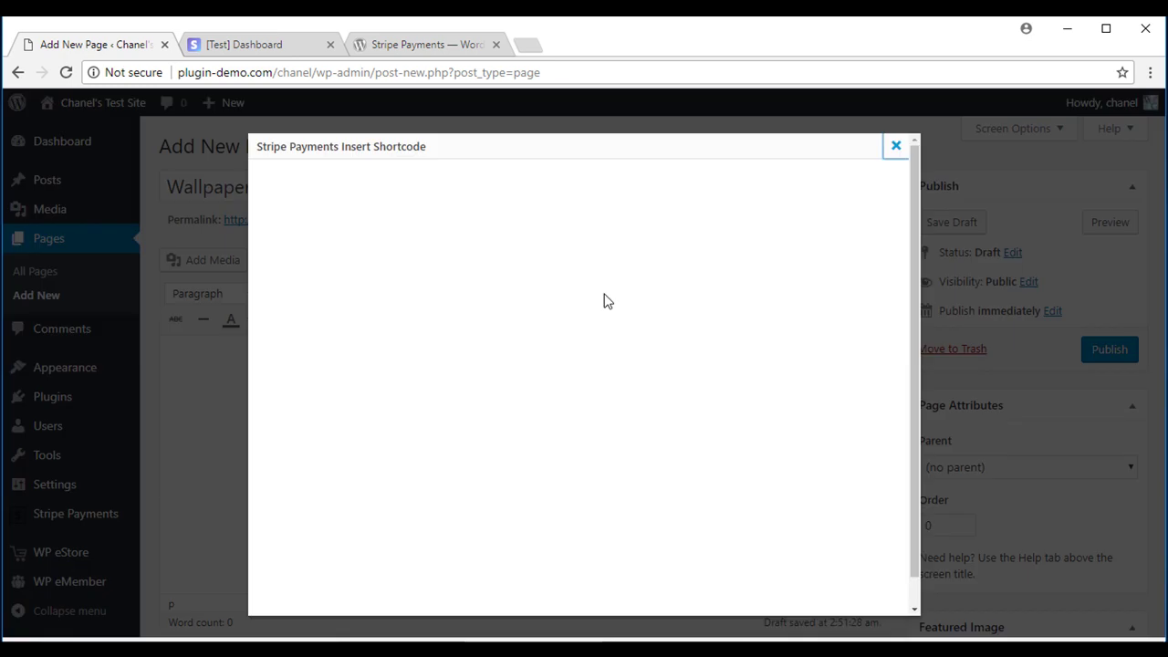
click(576, 227)
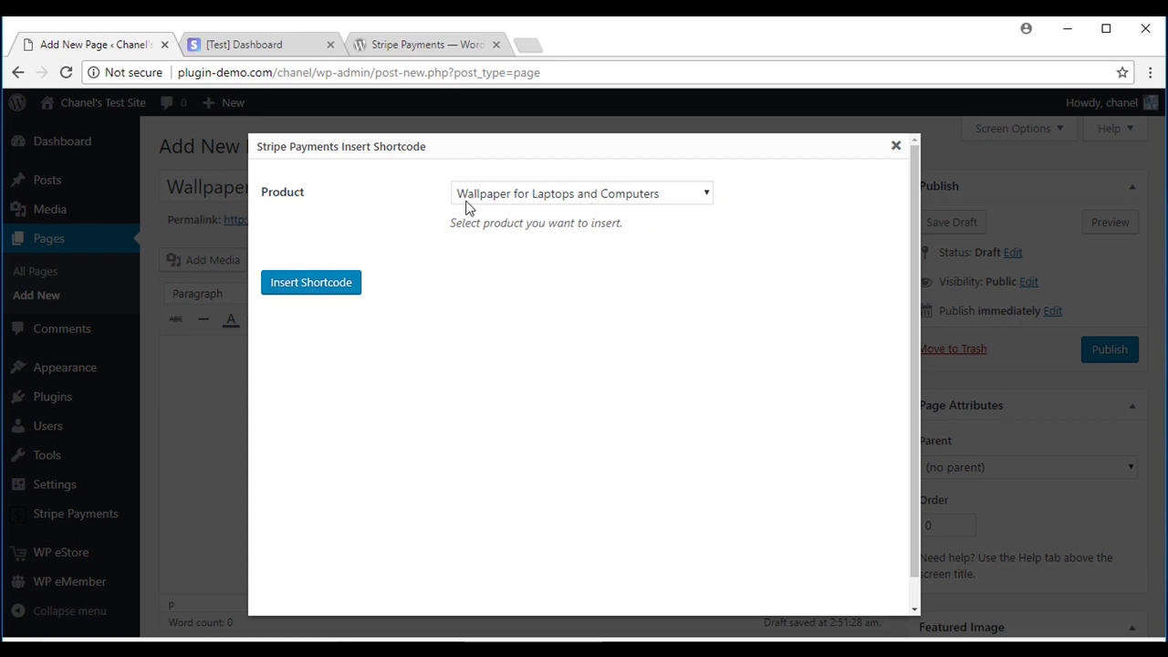
click(312, 283)
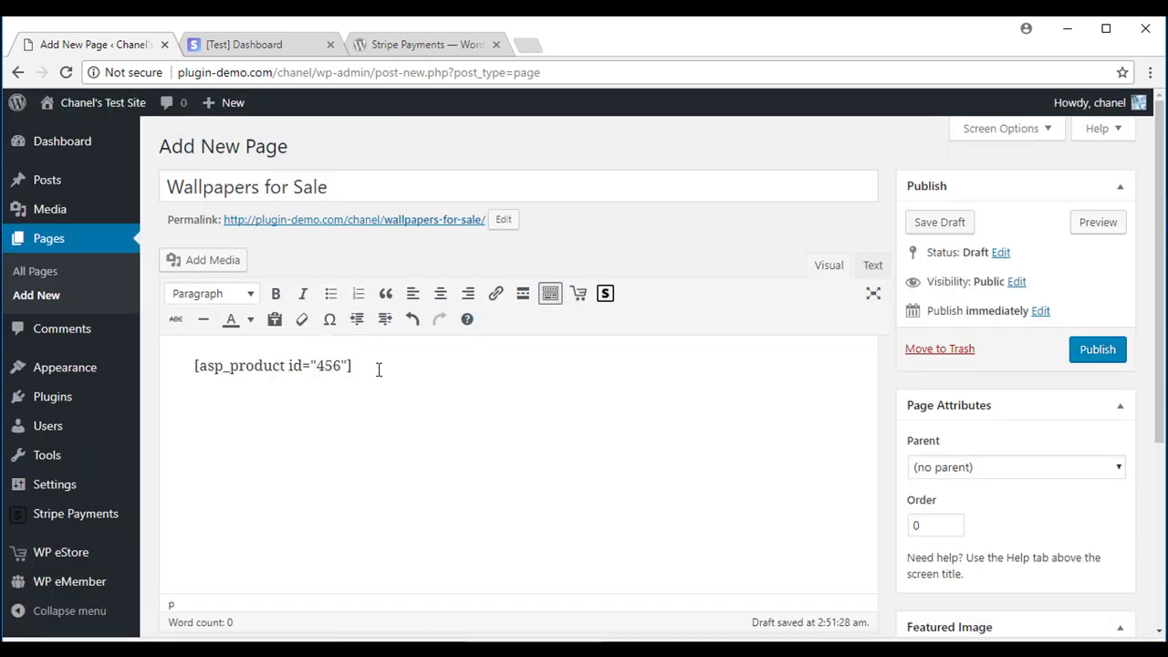
click(1104, 354)
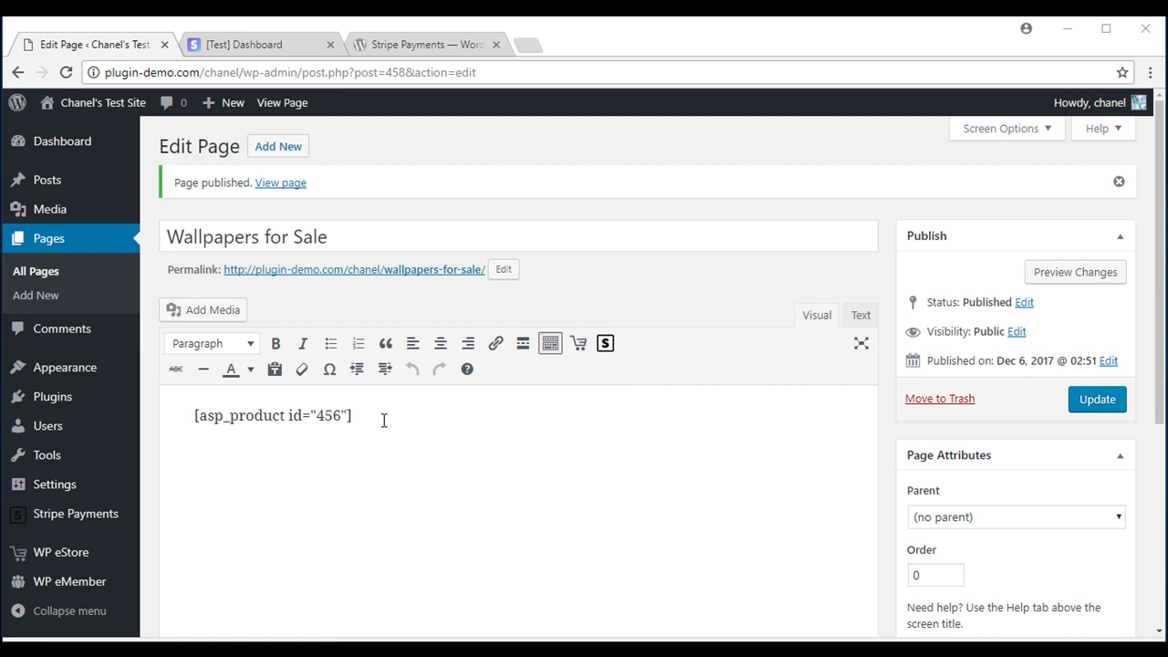
Open the published Wallpapers for Sale page in a new browser tab and examine its product box
right_click(351, 271)
click(372, 283)
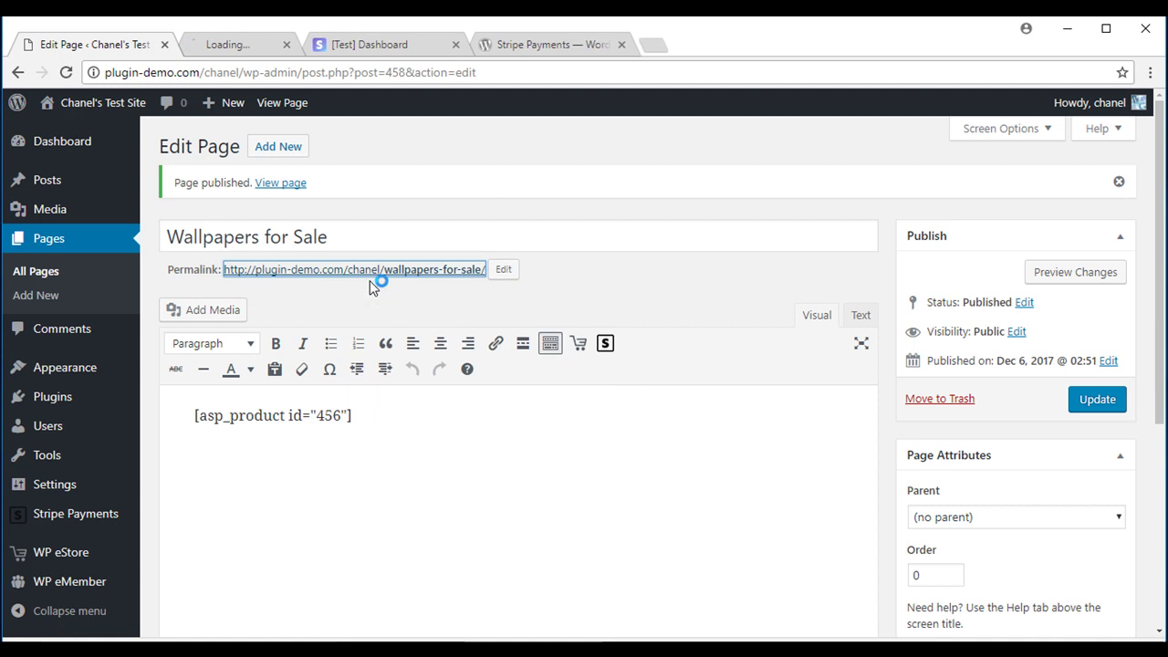
click(272, 50)
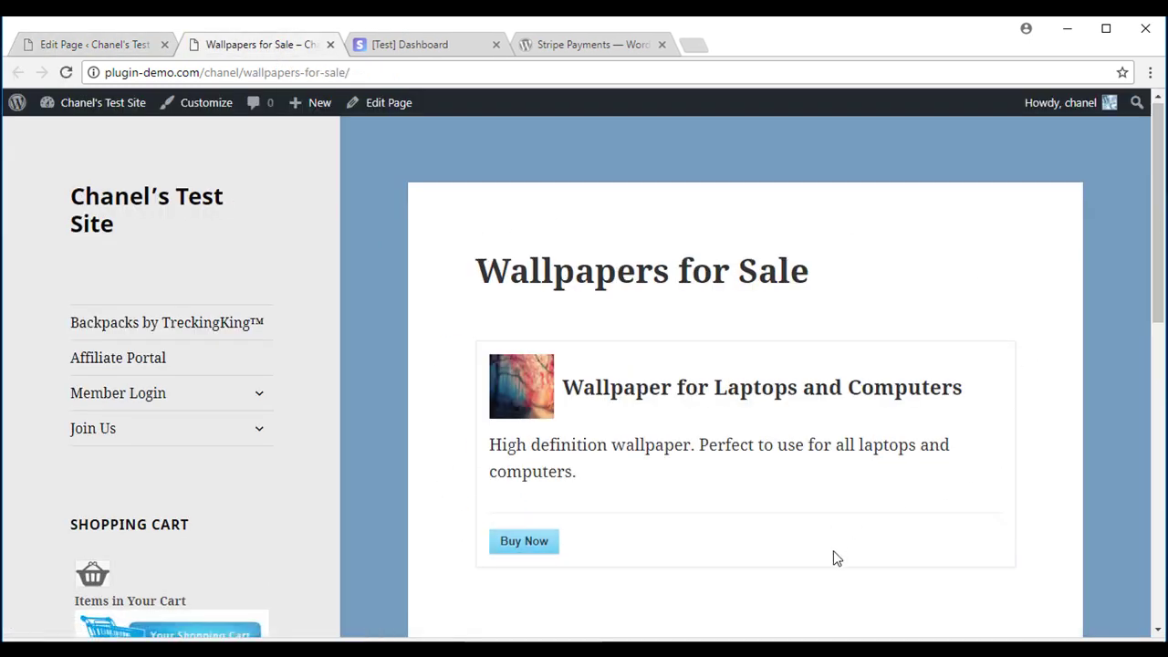
scroll(833, 550, down, 2)
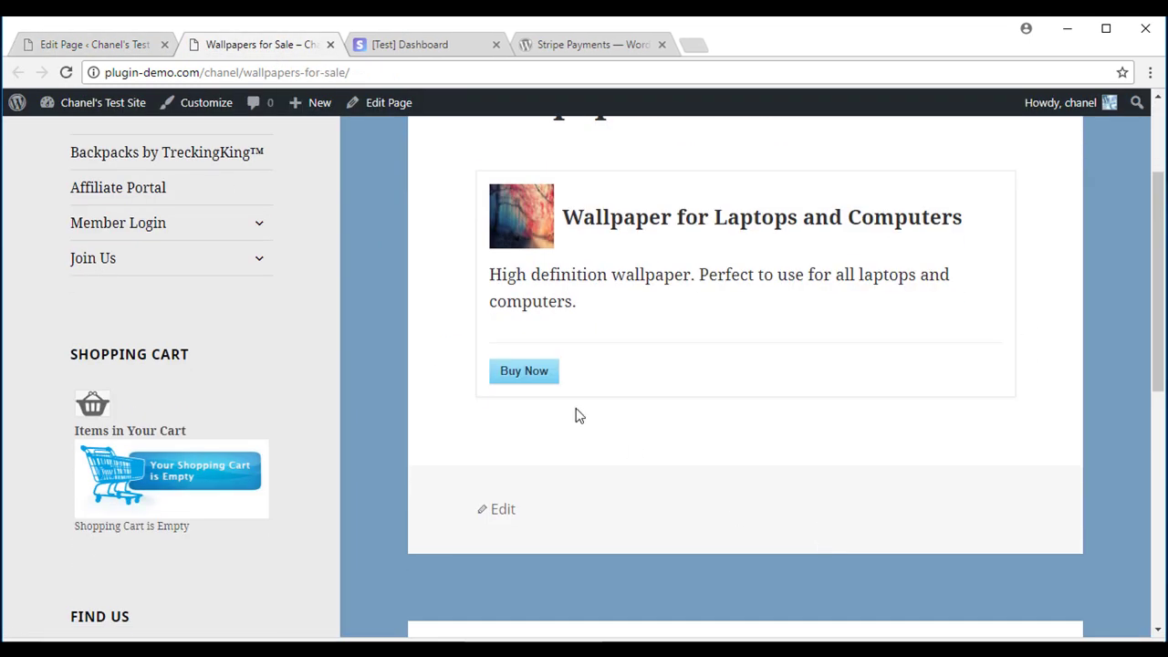
Buy the wallpaper through the Stripe test checkout with the prefilled card, and open the purchased file from the checkout result page
click(532, 389)
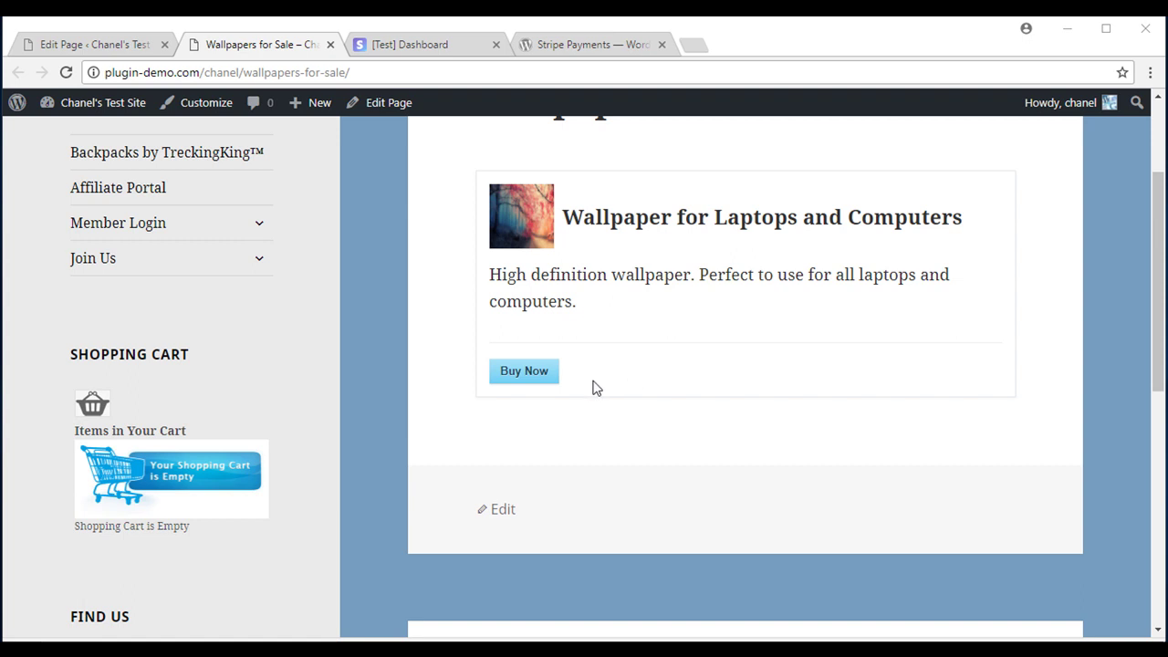
click(535, 382)
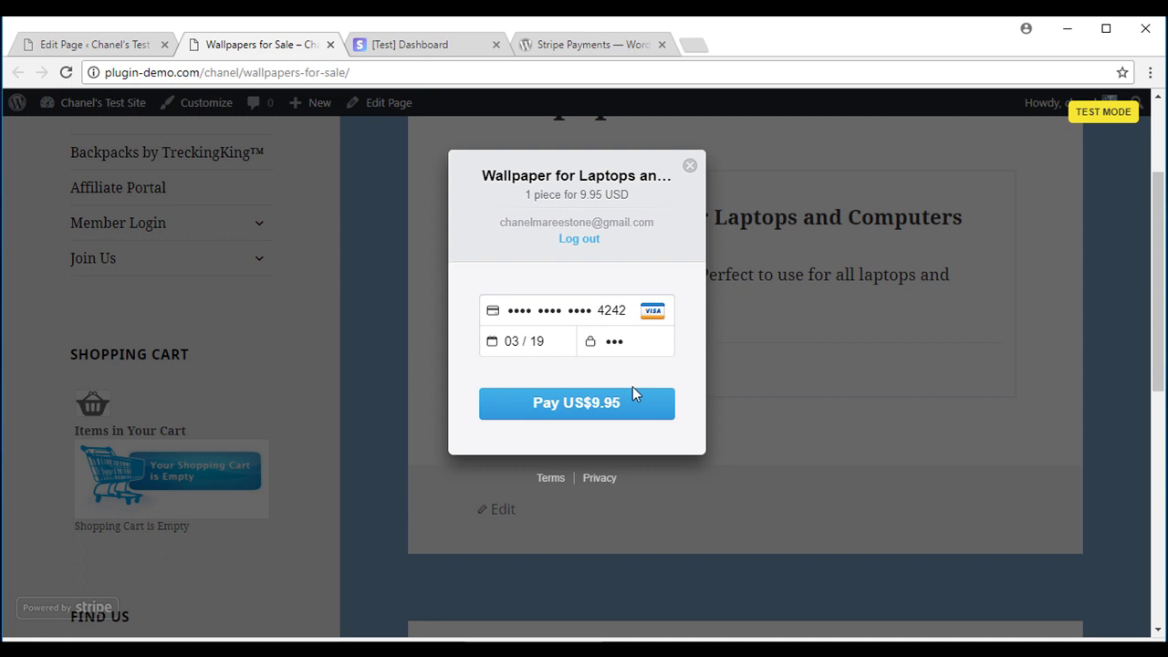
click(561, 415)
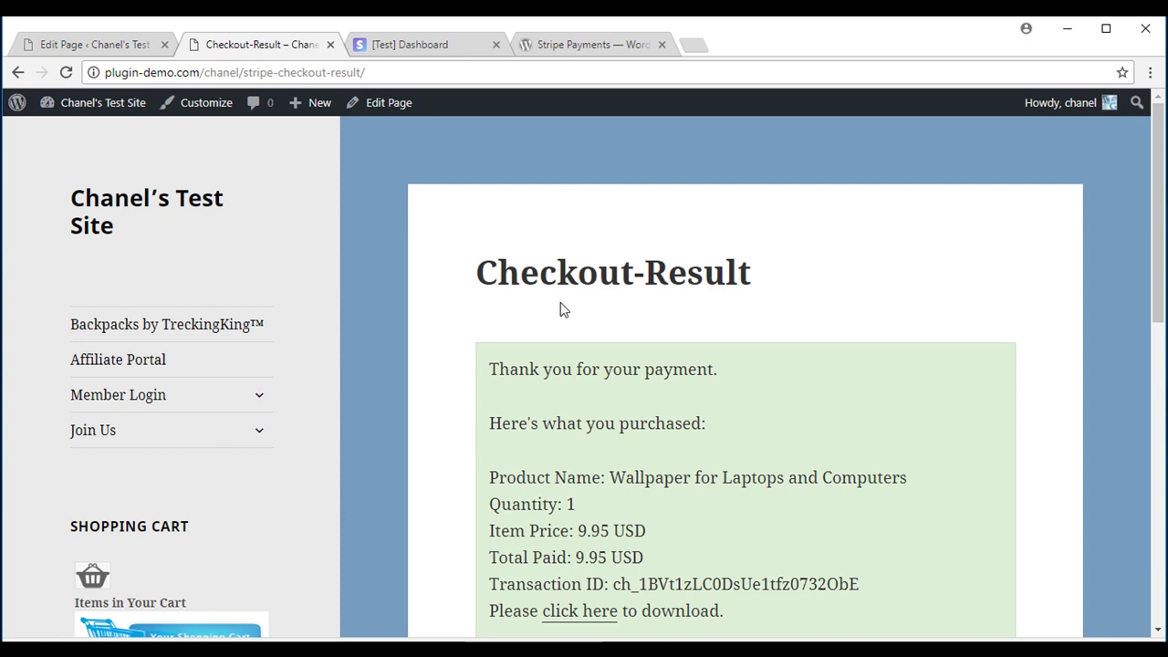
scroll(761, 368, down, 1)
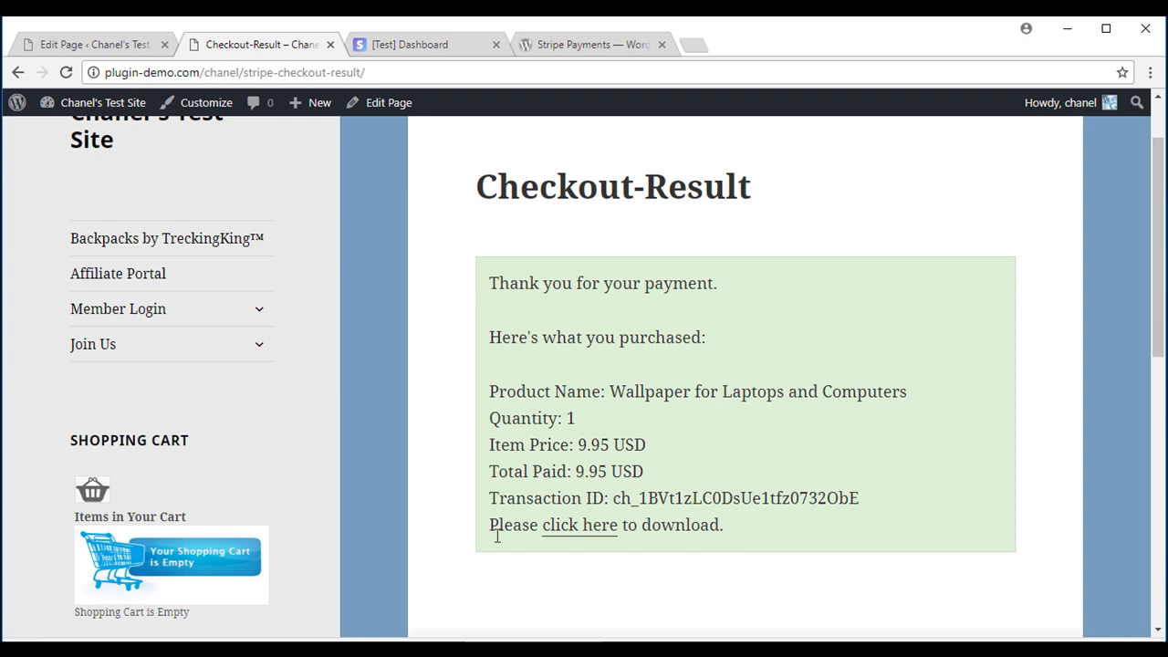
click(584, 527)
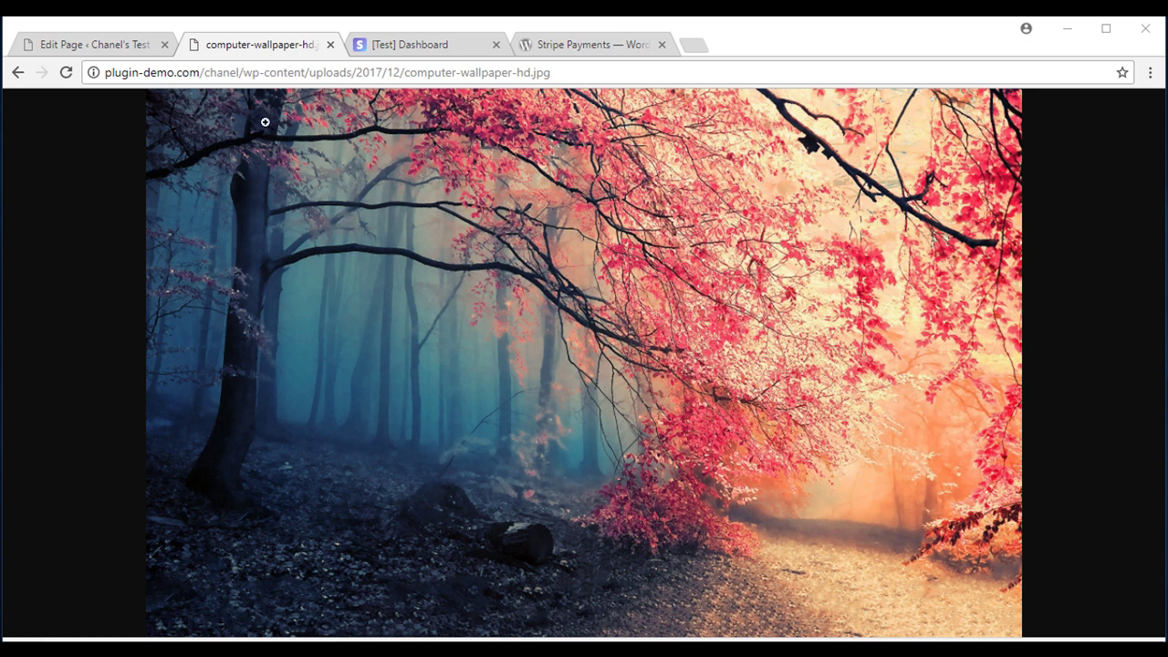
Return to the site admin and examine the Stripe Payments order for Wallpaper for Laptops and Computers, including transaction, customer and address details
click(126, 52)
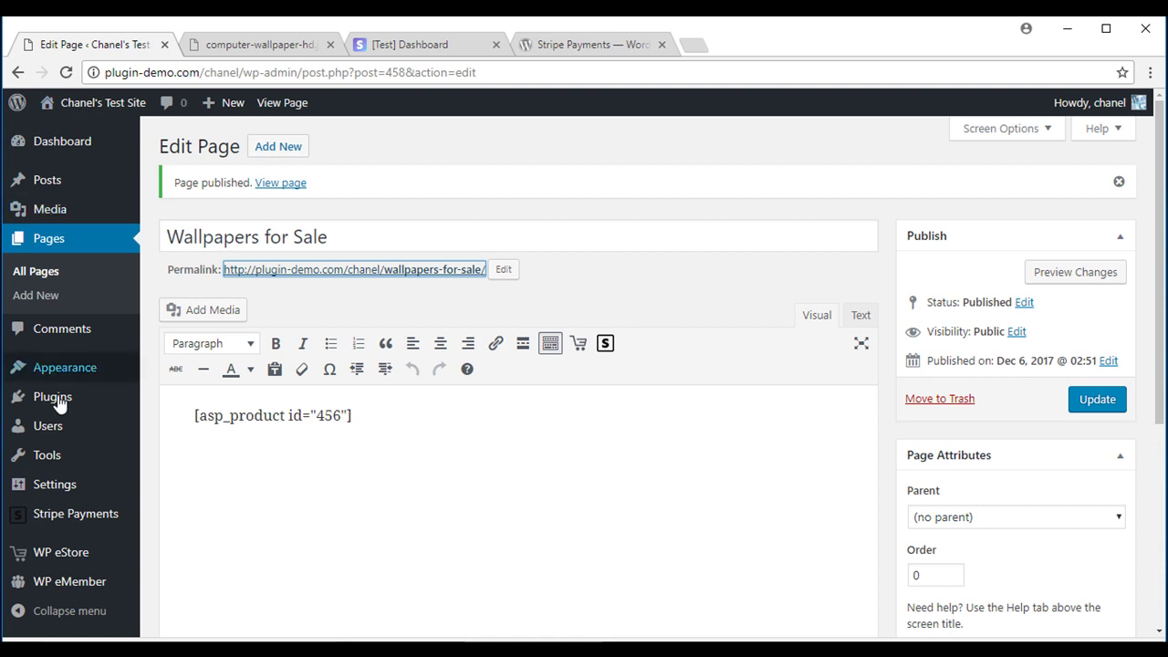
mouse_move(69, 516)
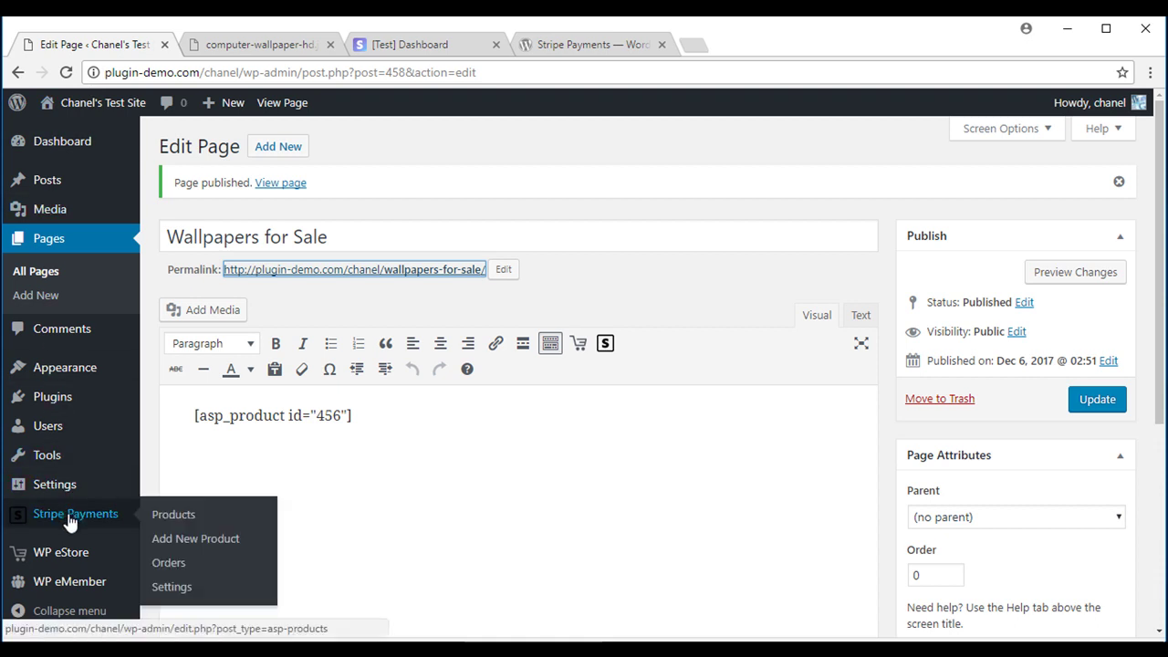
click(180, 565)
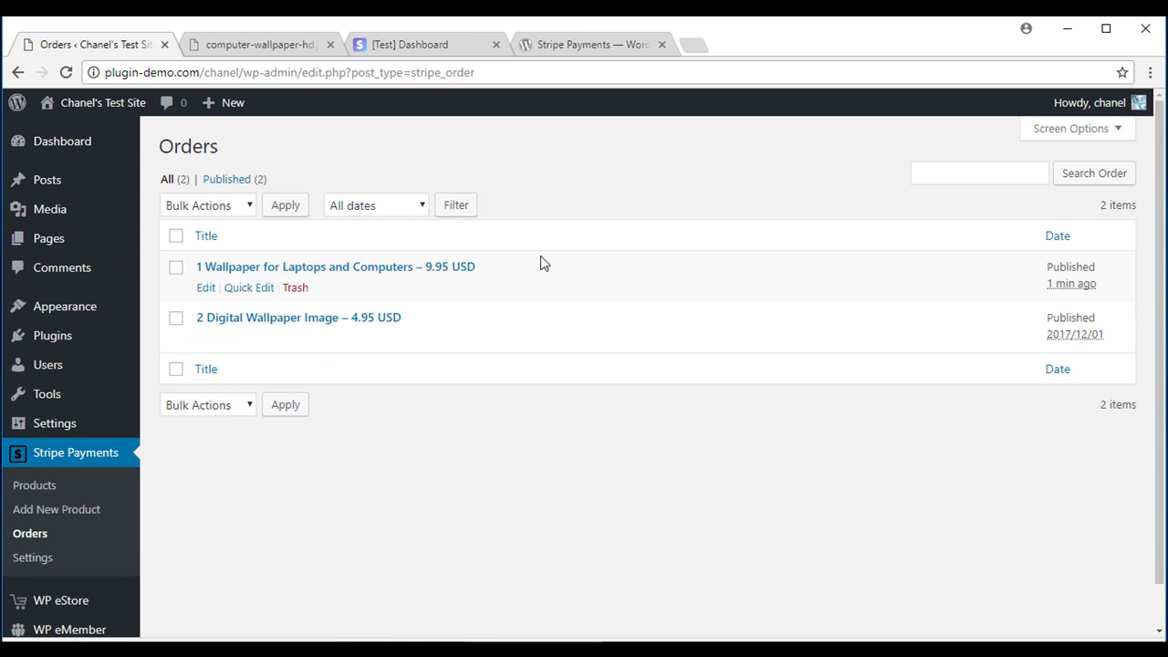
mouse_move(182, 286)
click(437, 270)
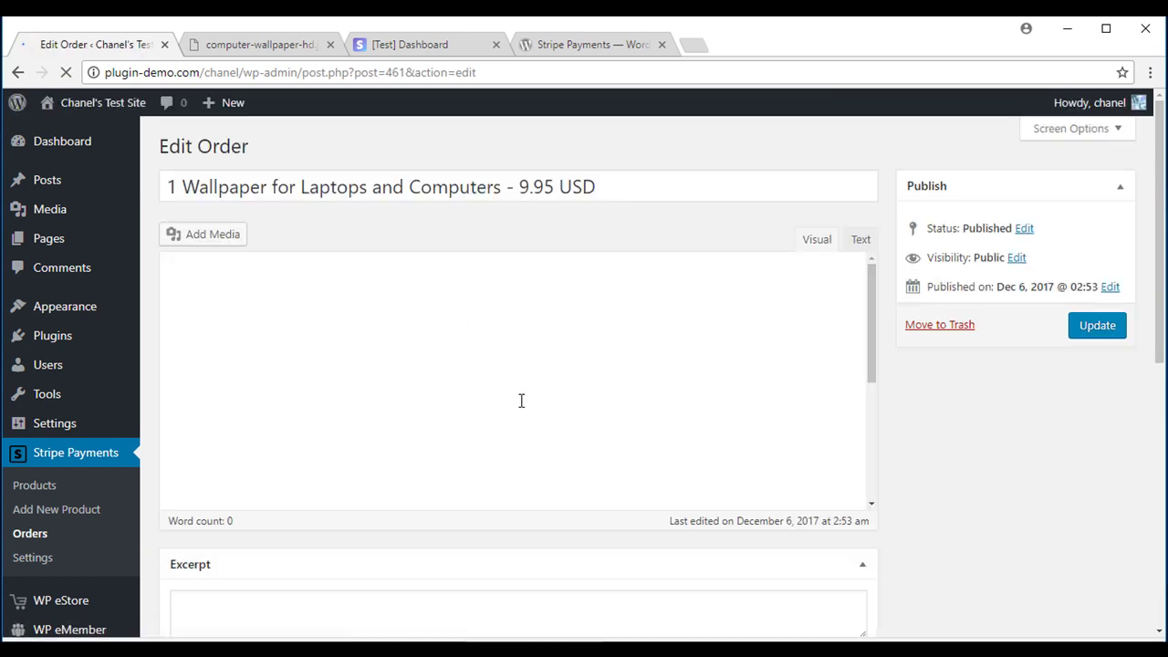
scroll(347, 442, down, 2)
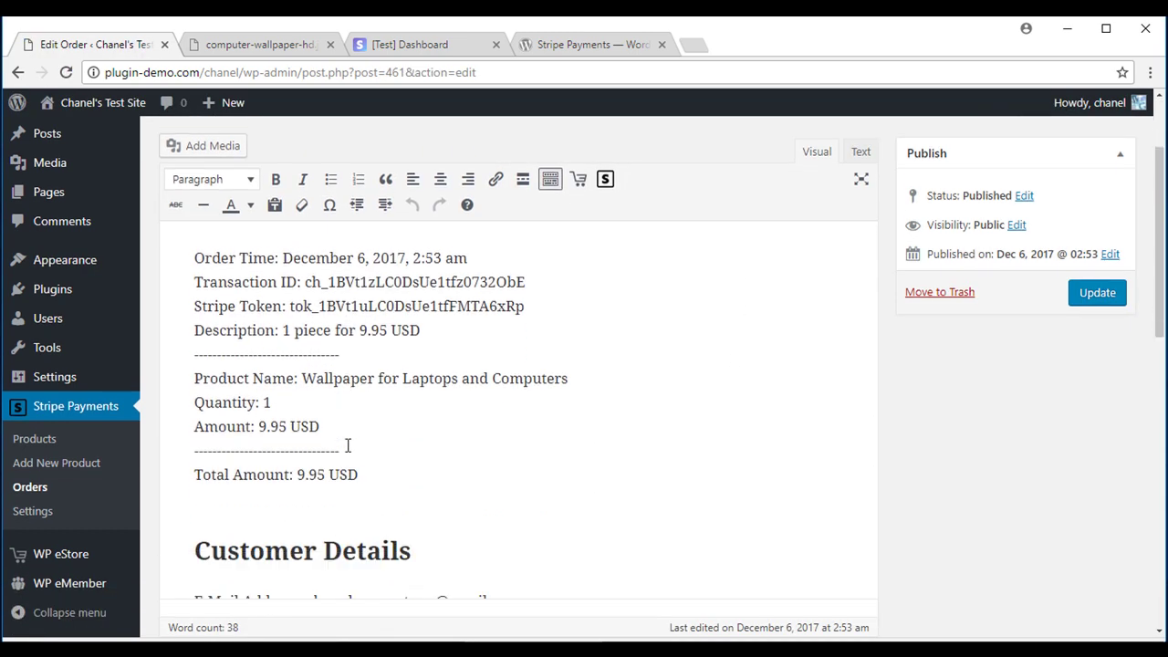
scroll(347, 445, down, 1)
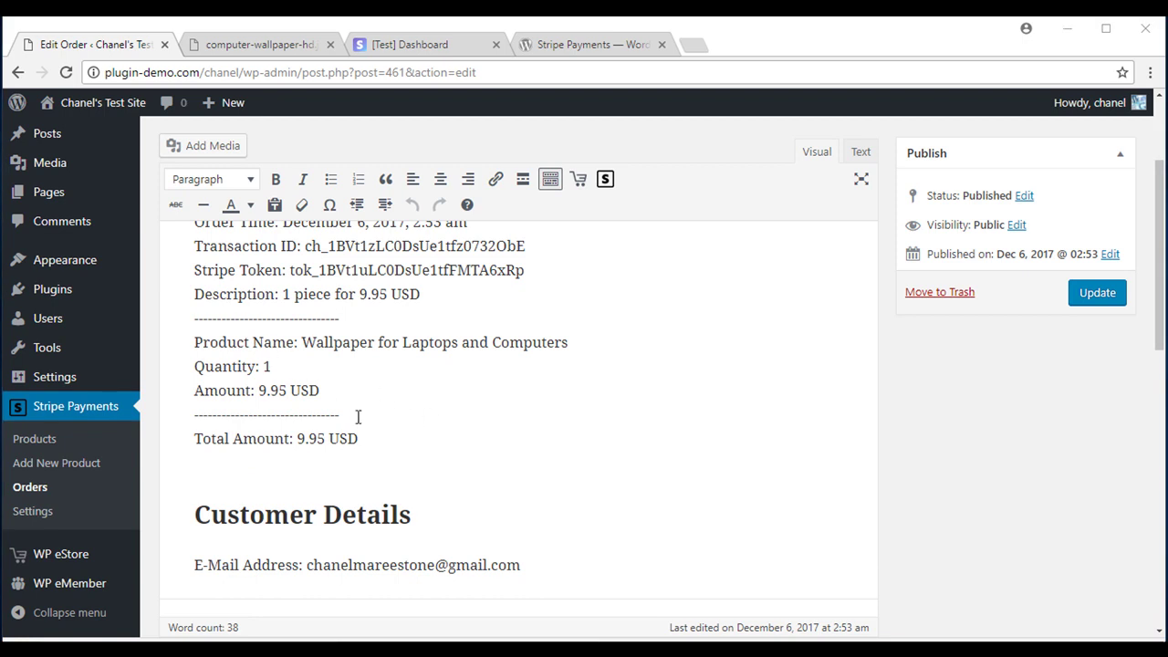
scroll(359, 418, down, 3)
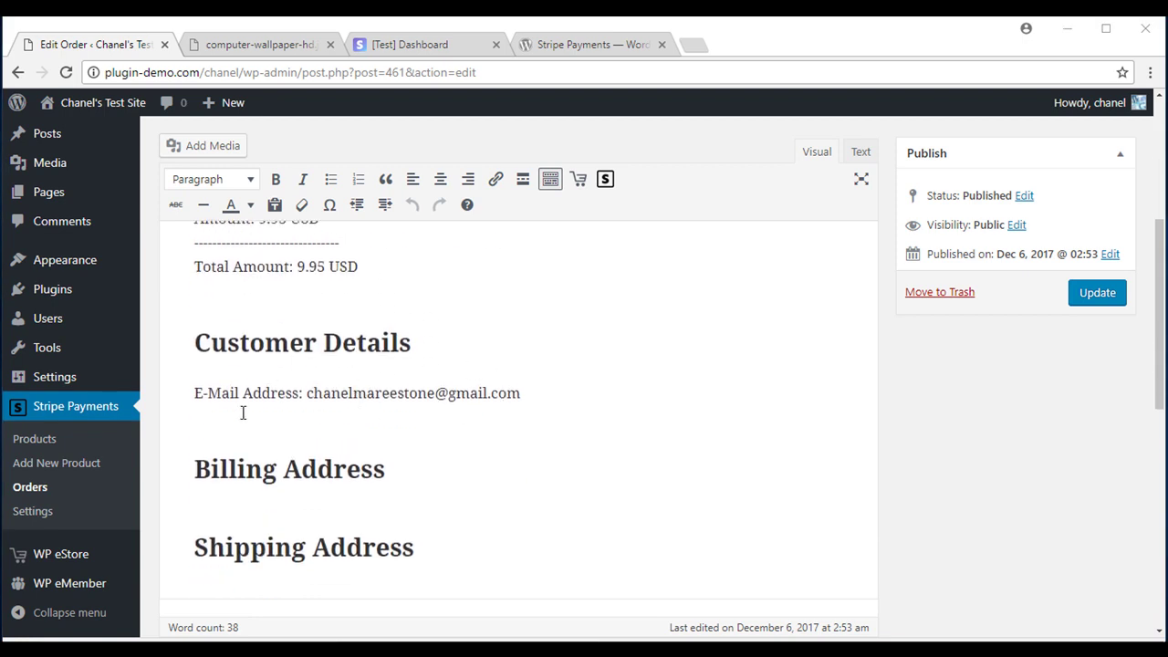
scroll(242, 413, down, 5)
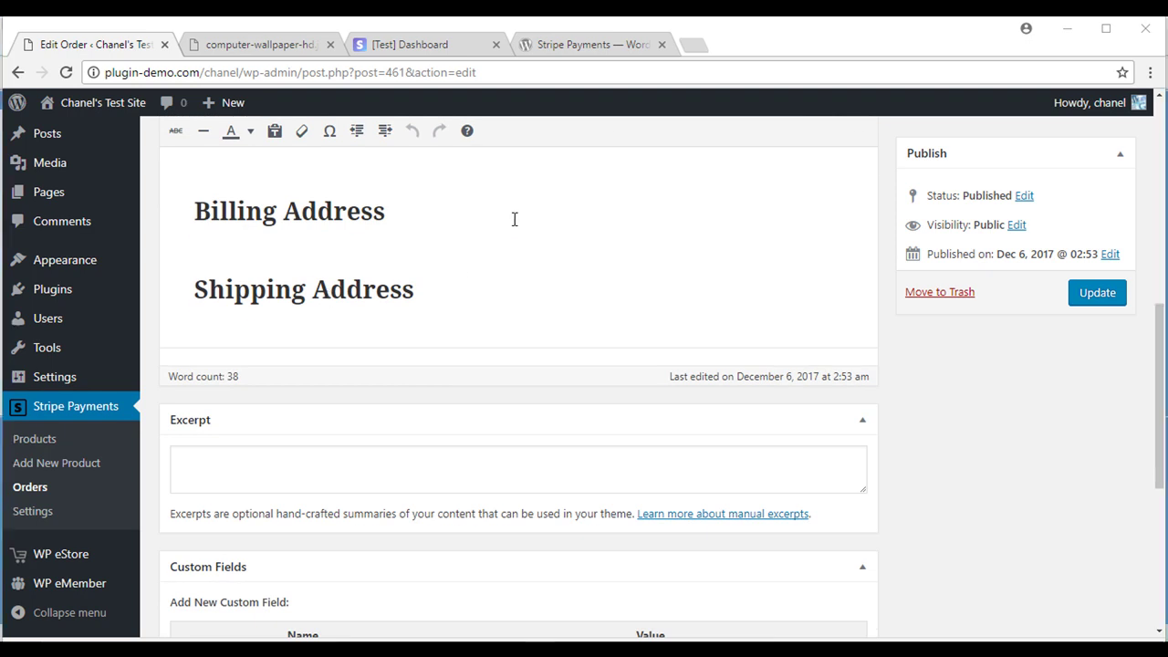
Switch to the Stripe Payments plugin page on WordPress.org
click(577, 44)
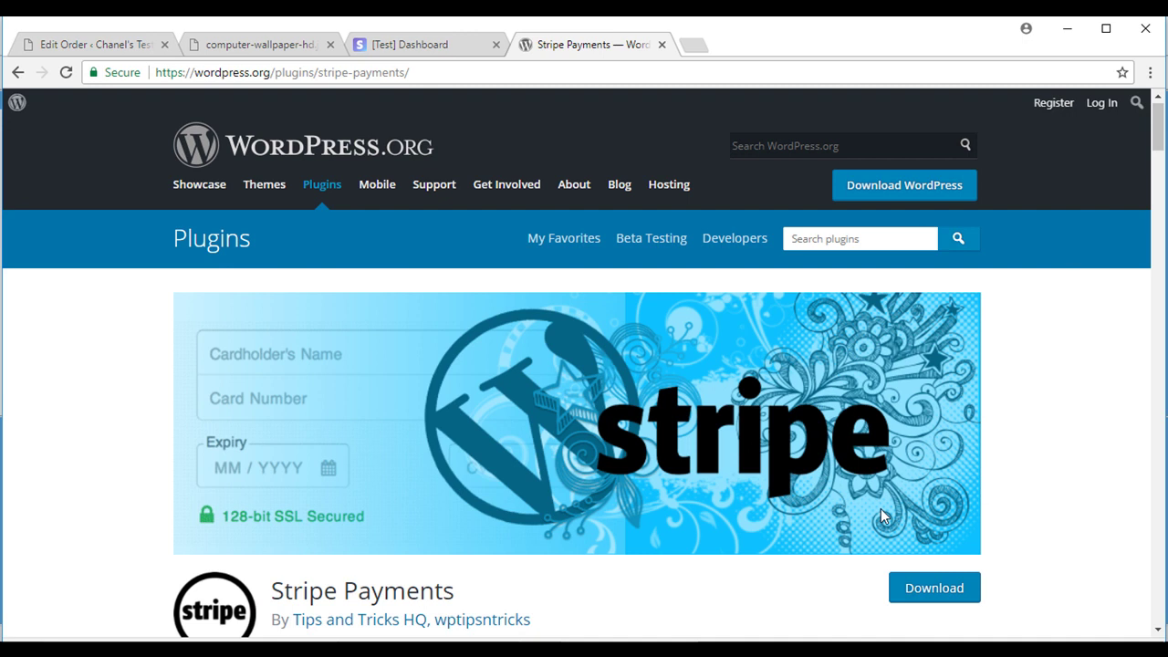